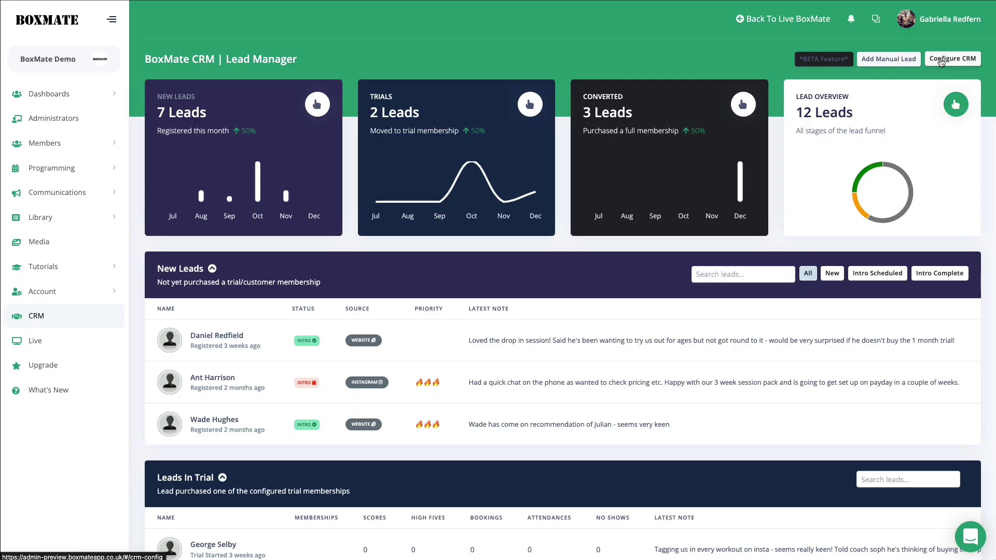
Open the CRM configuration and change the landing page title to "Welcome to BoxMate!"
click(940, 60)
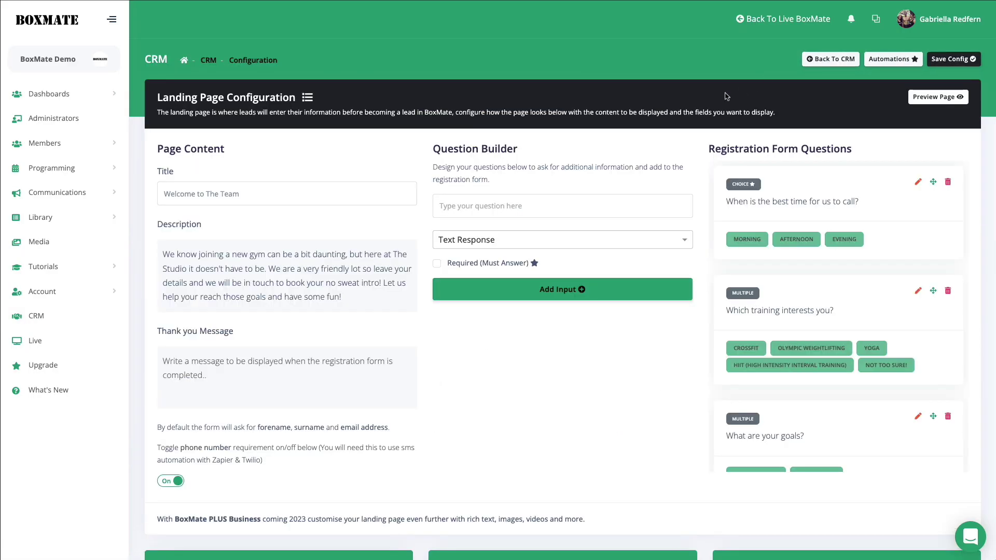
scroll(652, 158, down, 2)
scroll(651, 159, down, 1)
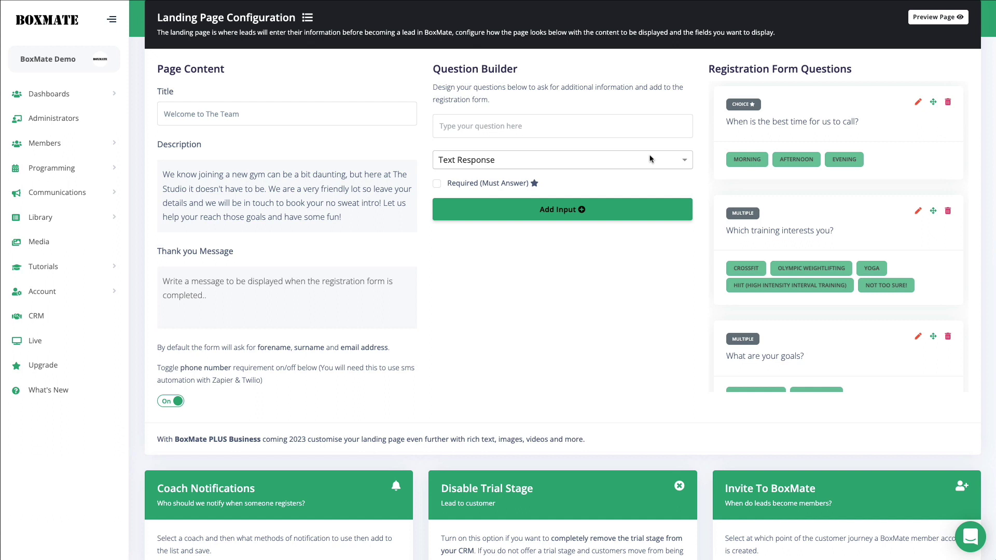
click(346, 116)
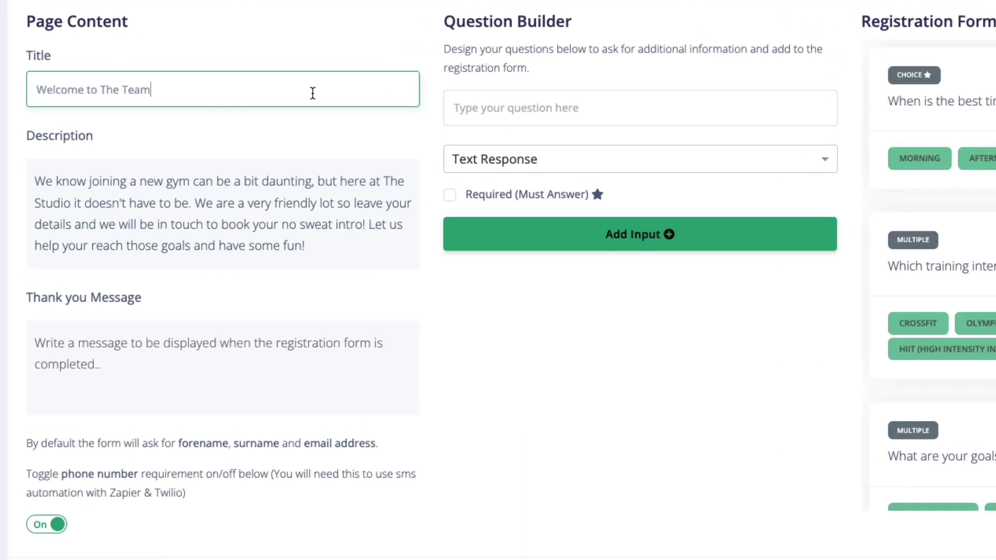
drag(347, 116, 214, 115)
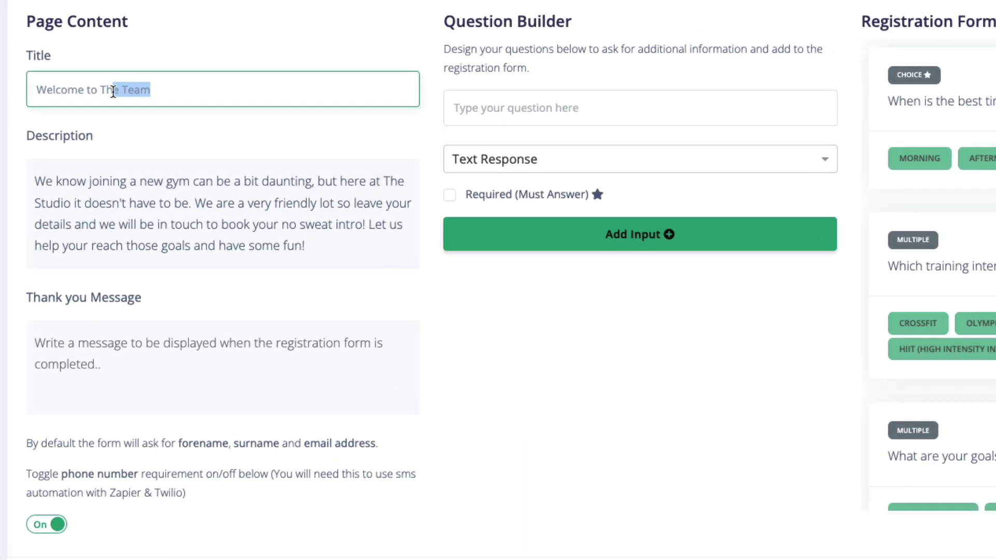
drag(113, 91, 100, 91)
text(BoxMate!)
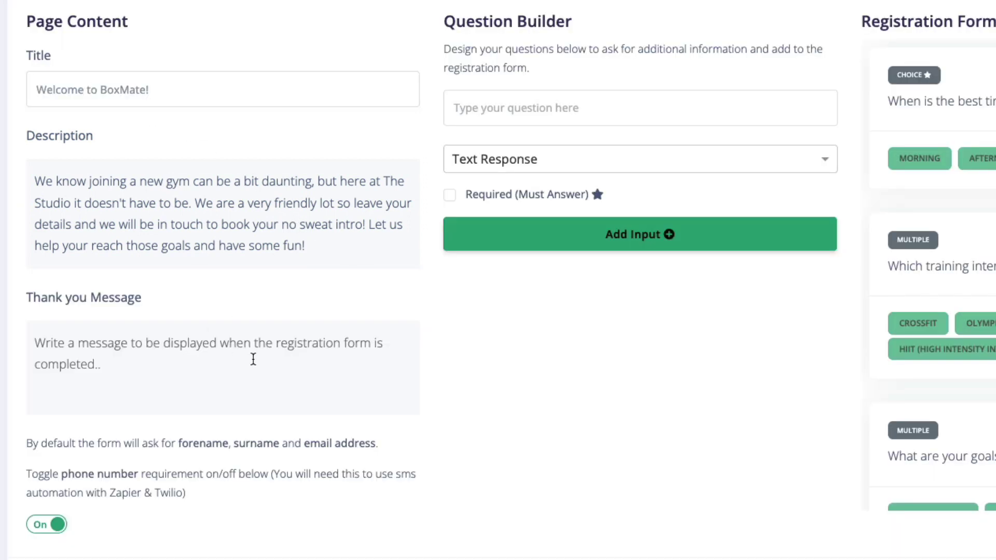
Enter the thank you message "Thanks for registering with us! One of the team will be in touch with you shortly!"
click(252, 358)
text(Thanks for registering with us! )
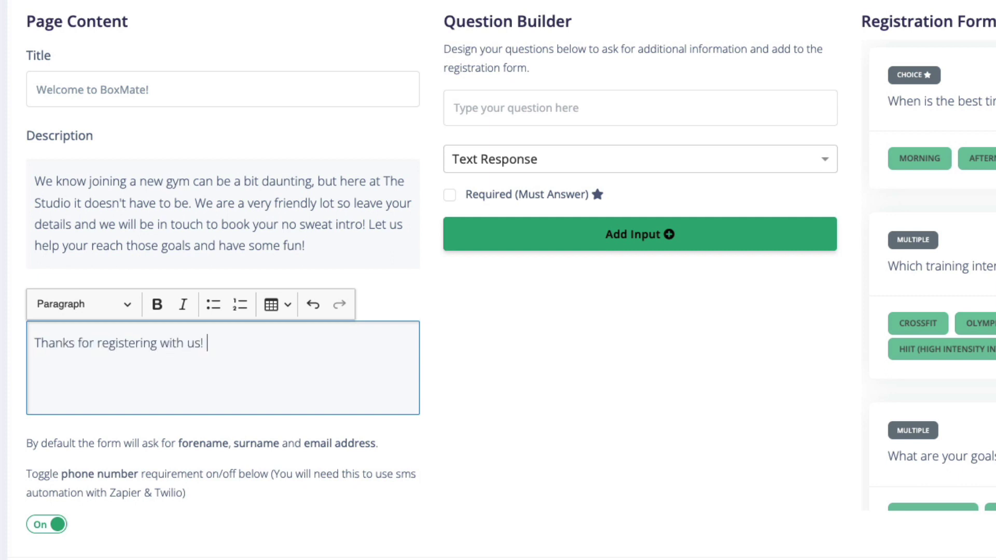
text(One of the team will be in touch with you shortly!)
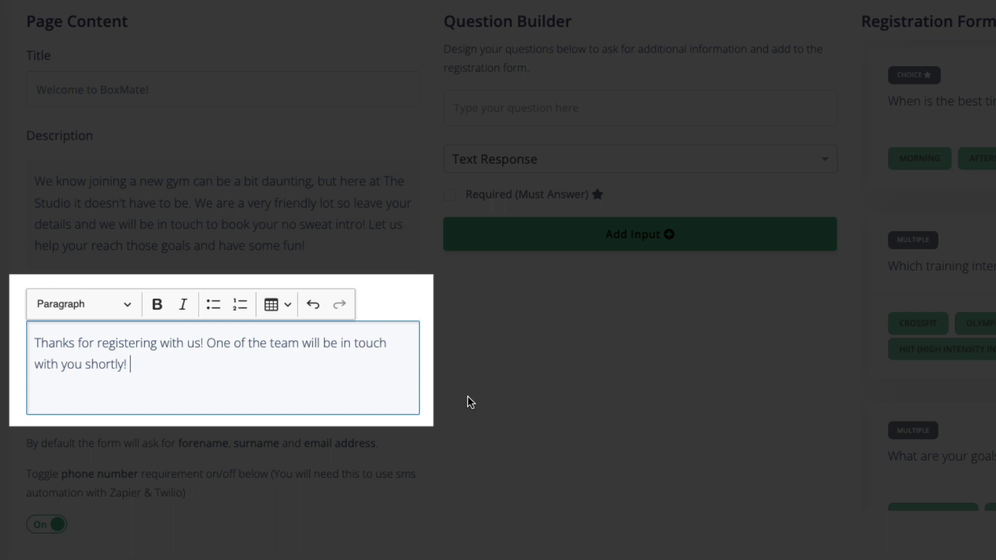
click(598, 401)
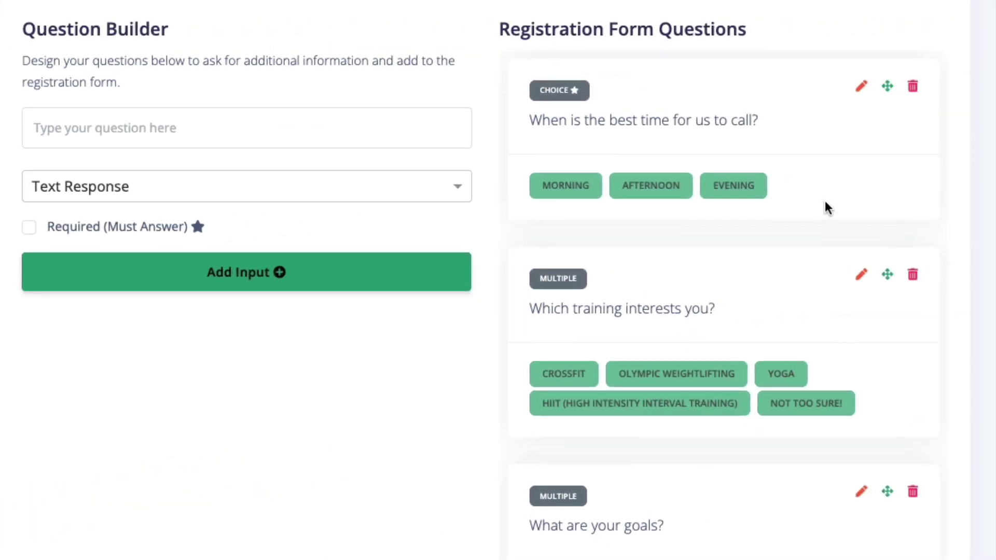
Review the registration form questions and add the question "Have you been a member of a gym before?" with response type Choice (One)
scroll(831, 189, down, 6)
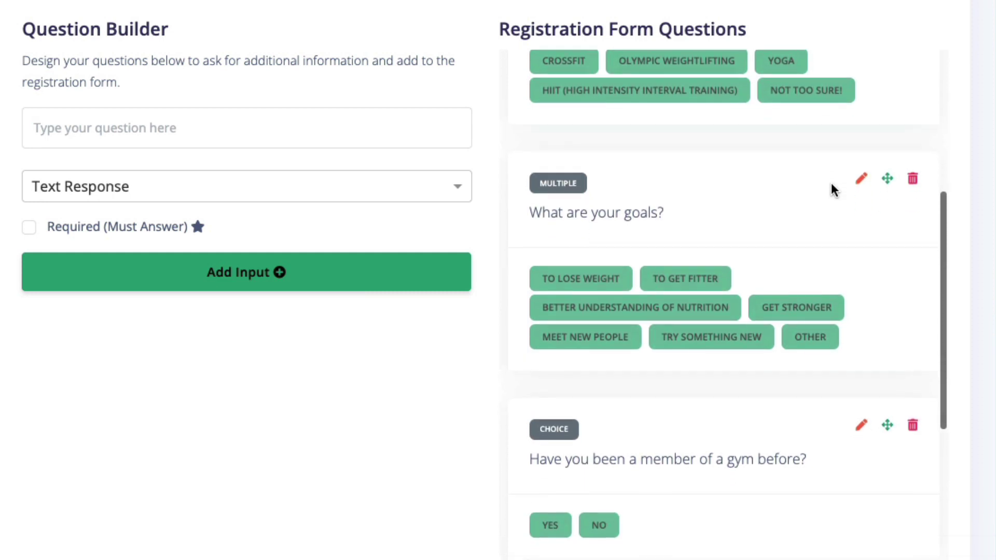
scroll(832, 189, down, 7)
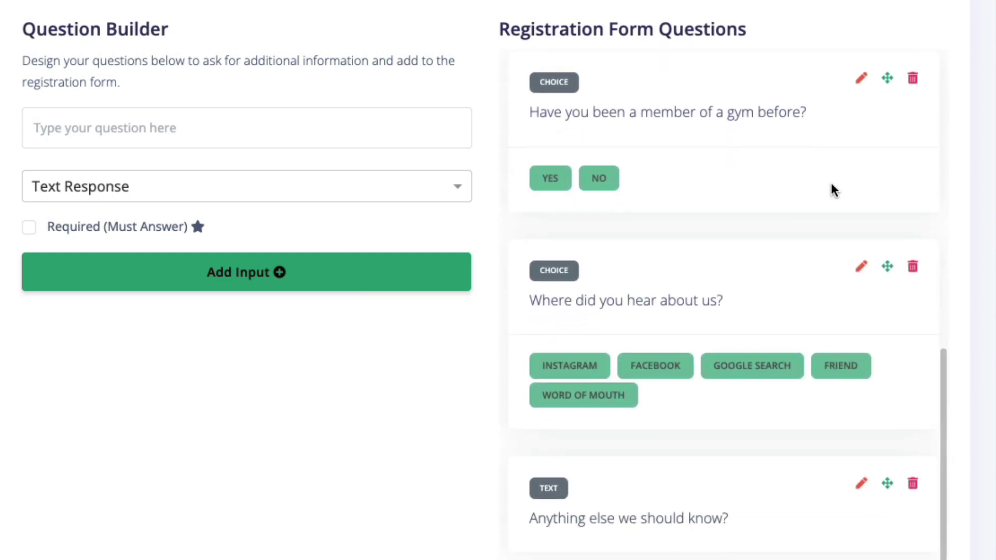
scroll(832, 189, up, 13)
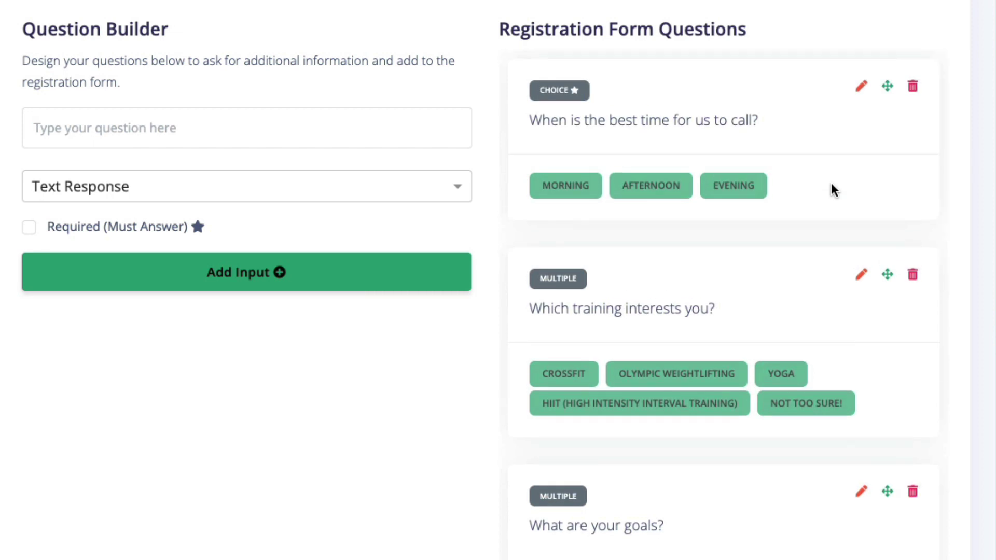
click(292, 123)
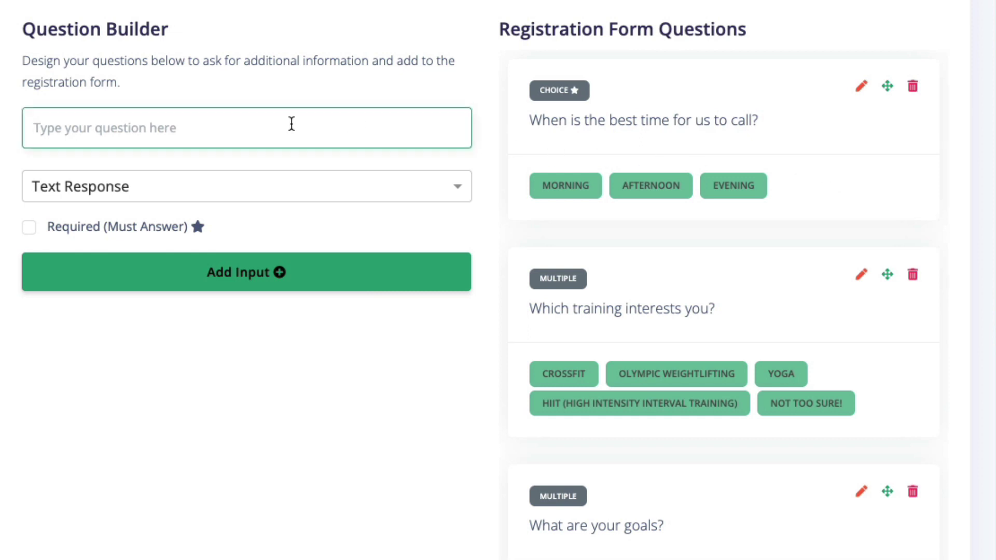
text(Have you been a member of a gym )
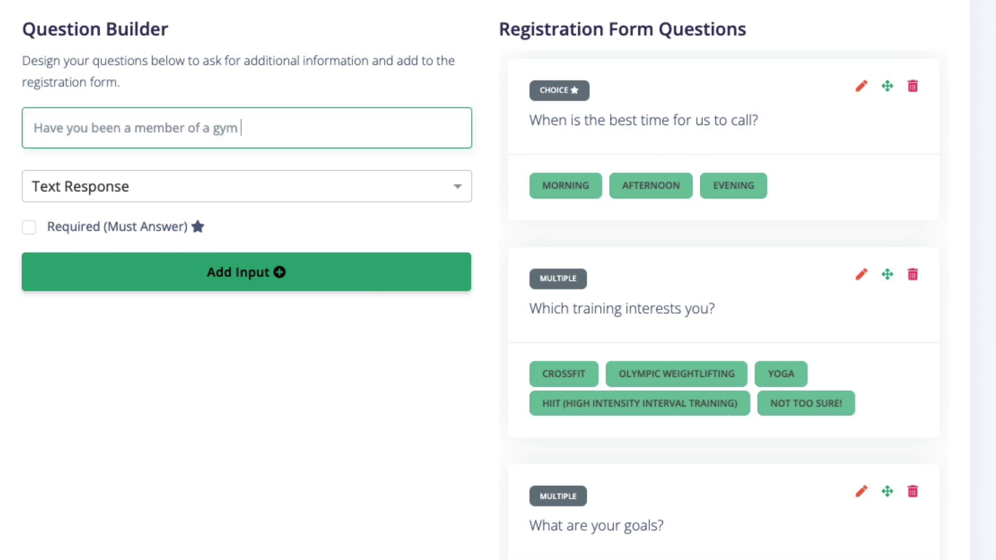
text(before?)
click(216, 187)
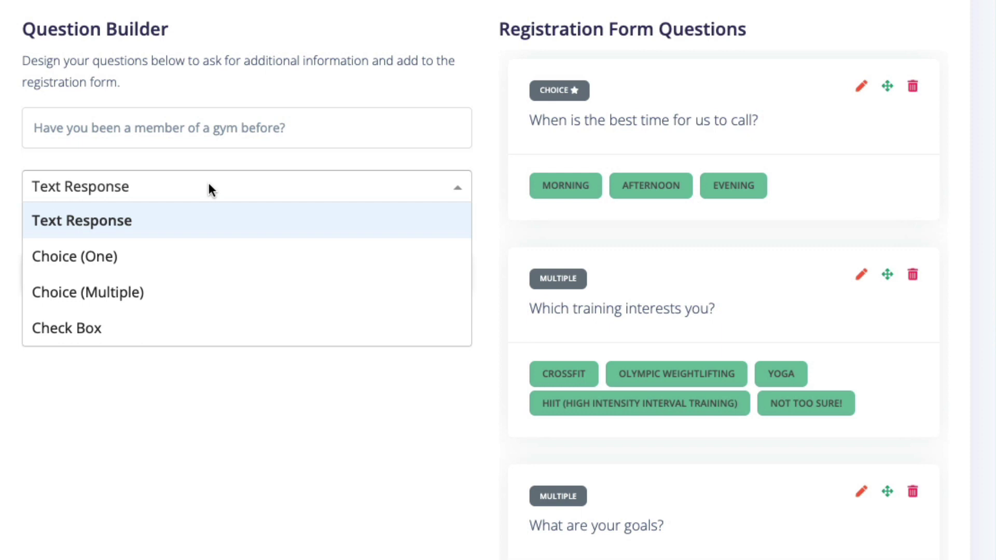
click(210, 253)
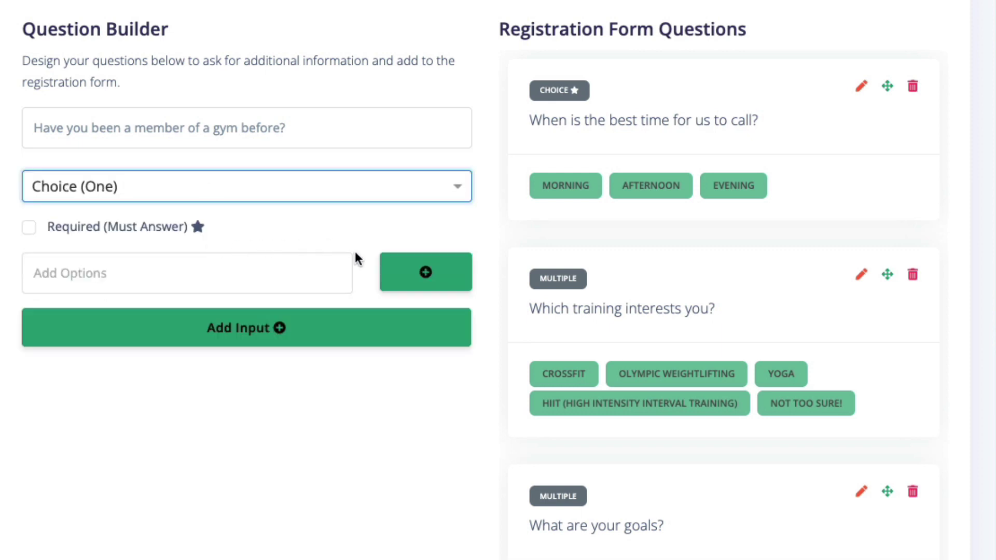
click(318, 329)
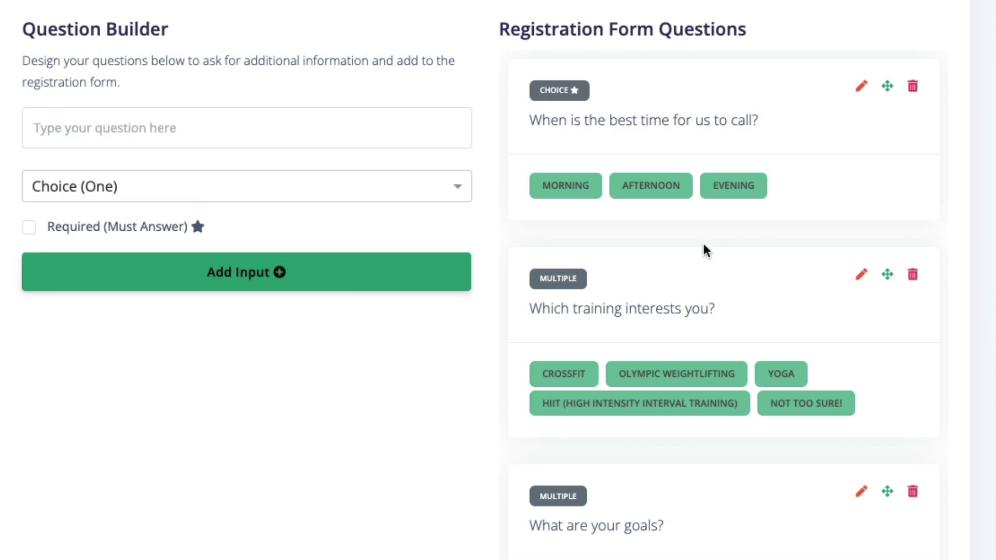
Move the question "When is the best time for us to call?" below "Which training interests you?" and save the configuration
drag(888, 87, 879, 383)
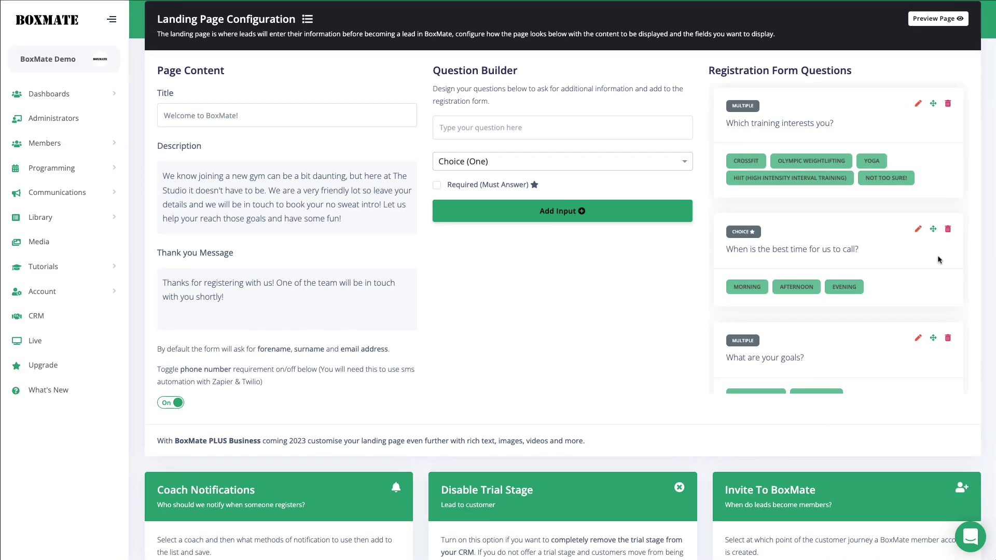
scroll(938, 259, up, 2)
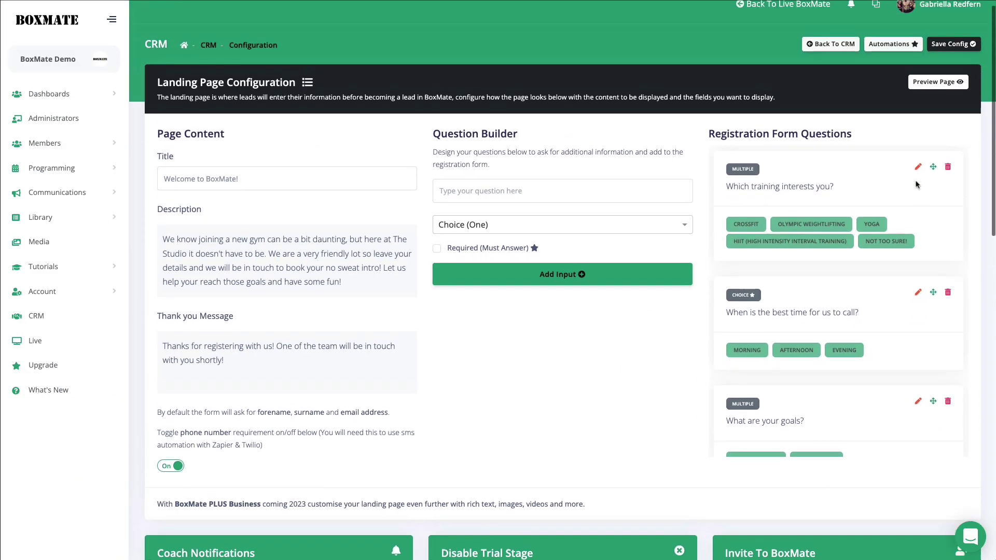
click(954, 59)
Preview the landing page, check its registration form from start to end, and return to the configuration
click(944, 97)
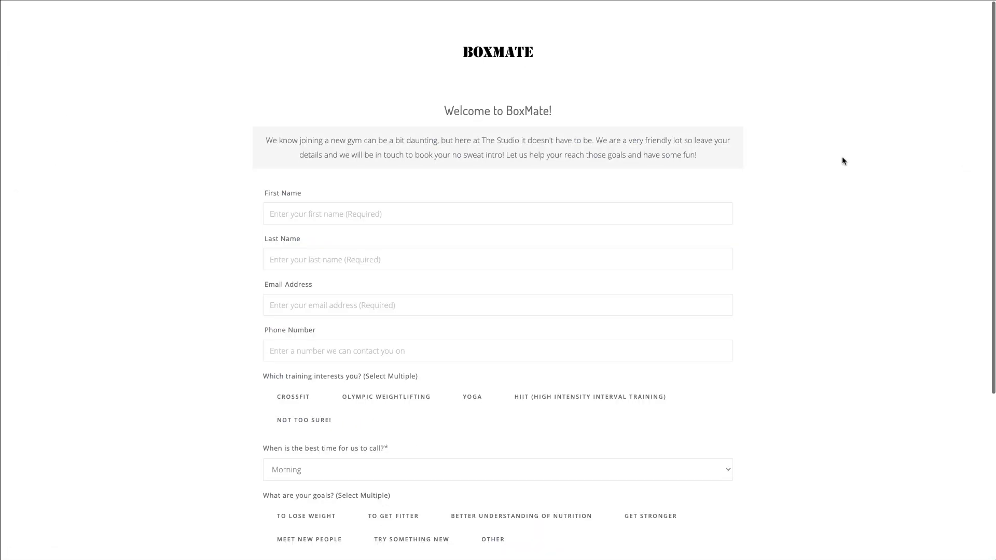
scroll(843, 158, down, 5)
scroll(843, 158, up, 5)
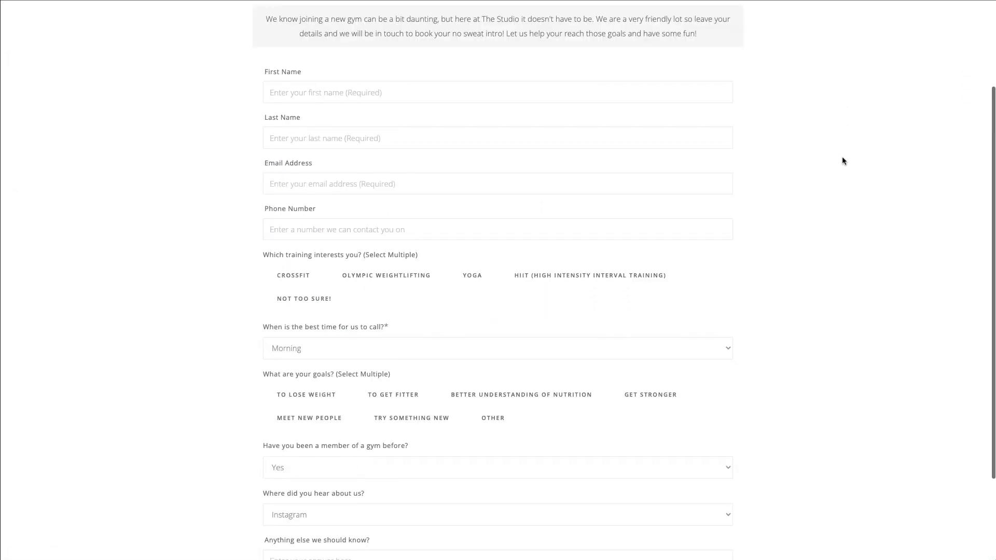
click(312, 1)
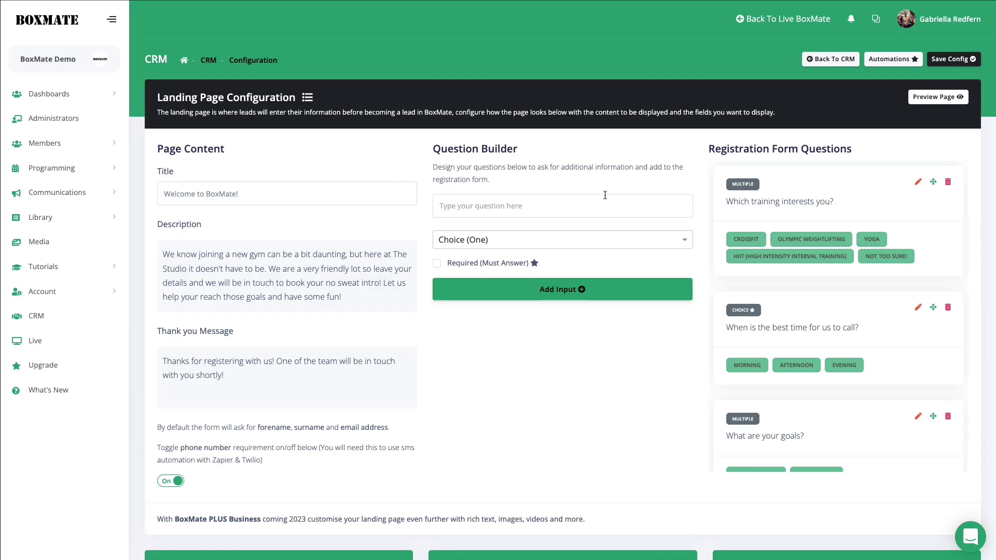
Add the second available coach to Coach Notifications with Email Notify Only, and remove the coach registered for both push and email
scroll(647, 312, down, 8)
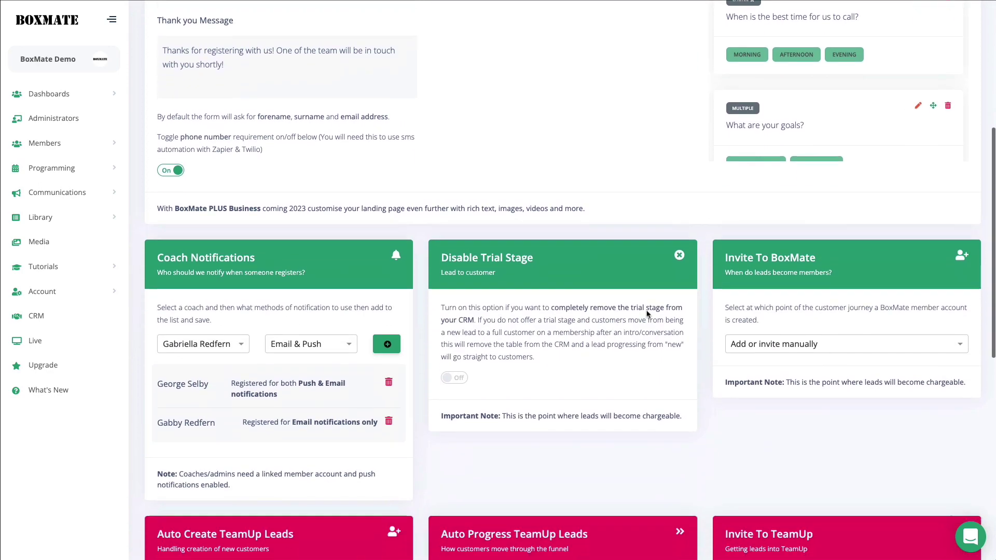
scroll(648, 314, down, 2)
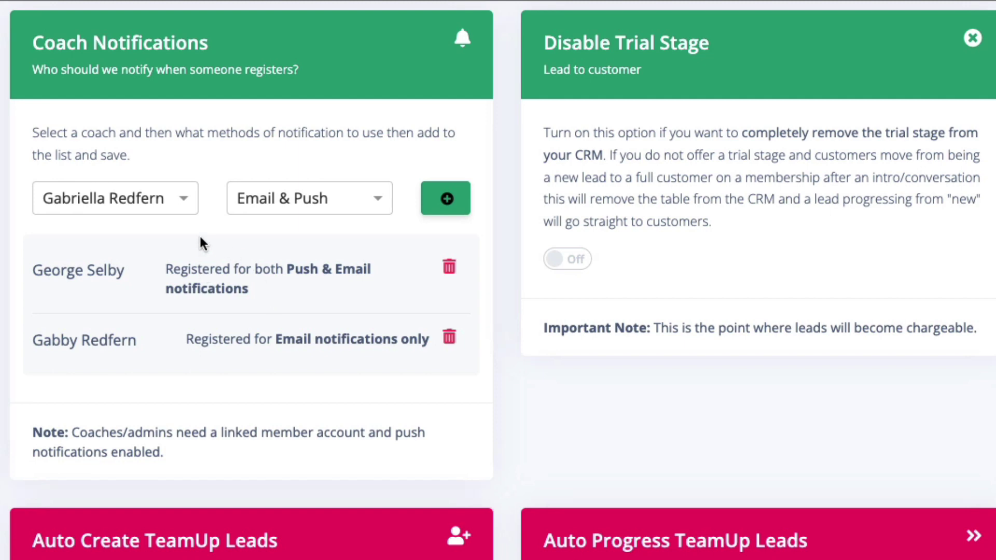
click(181, 206)
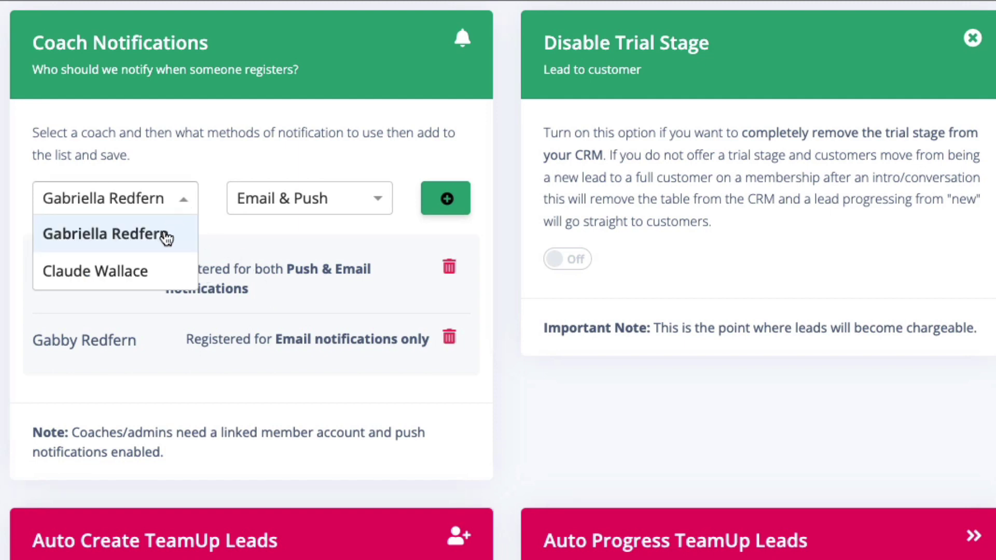
click(150, 269)
click(318, 203)
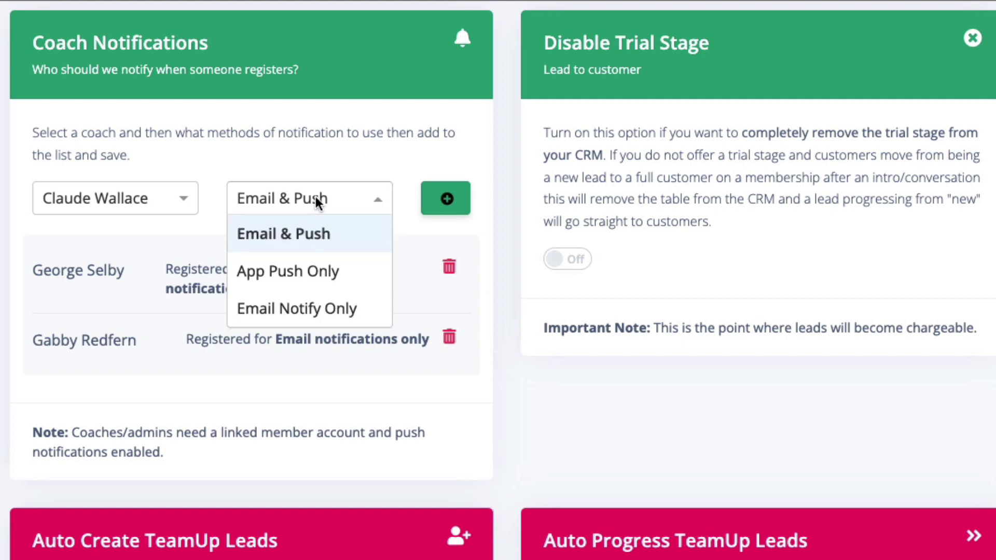
click(310, 307)
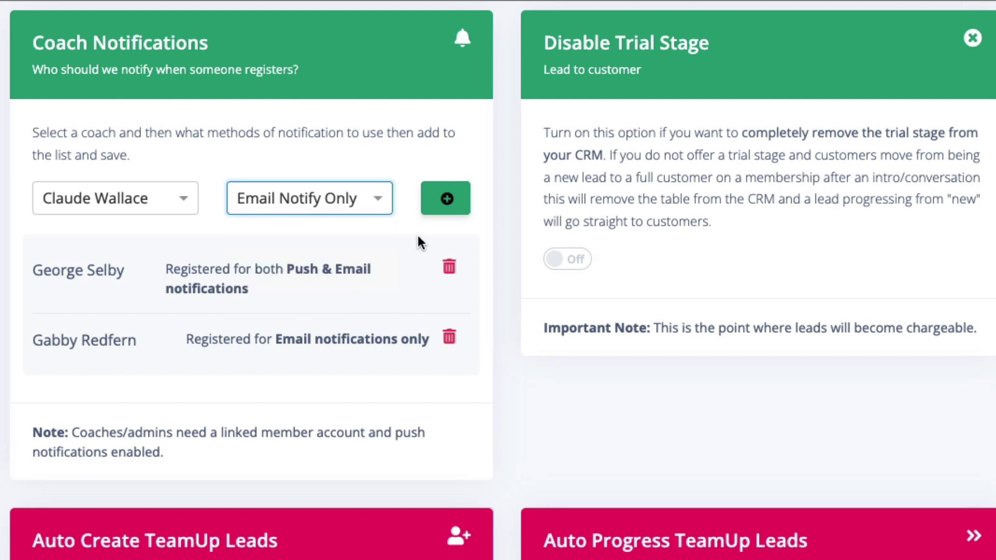
click(447, 207)
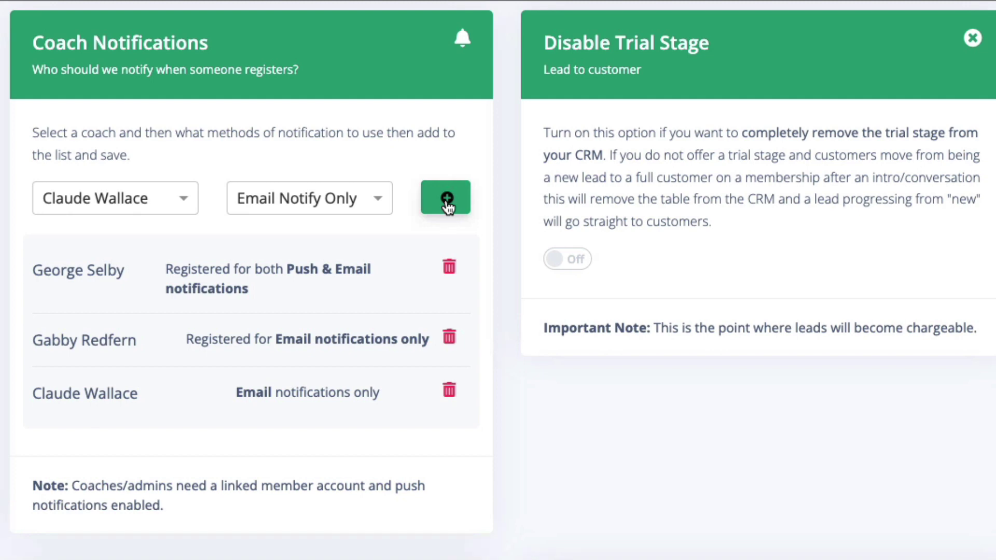
click(450, 264)
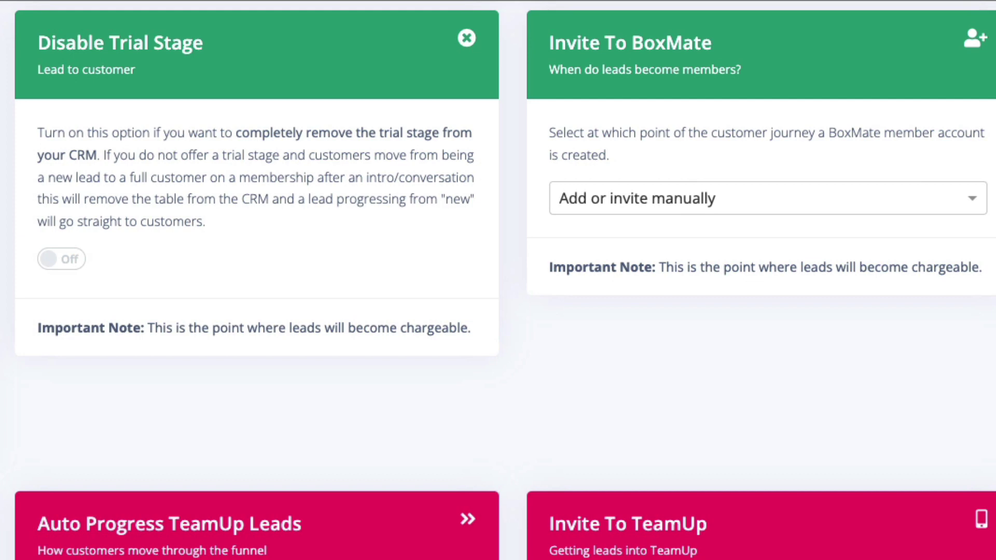
Toggle Disable Trial Stage on and back off, and set Invite To BoxMate to "When a lead starts a trial membership"
click(48, 261)
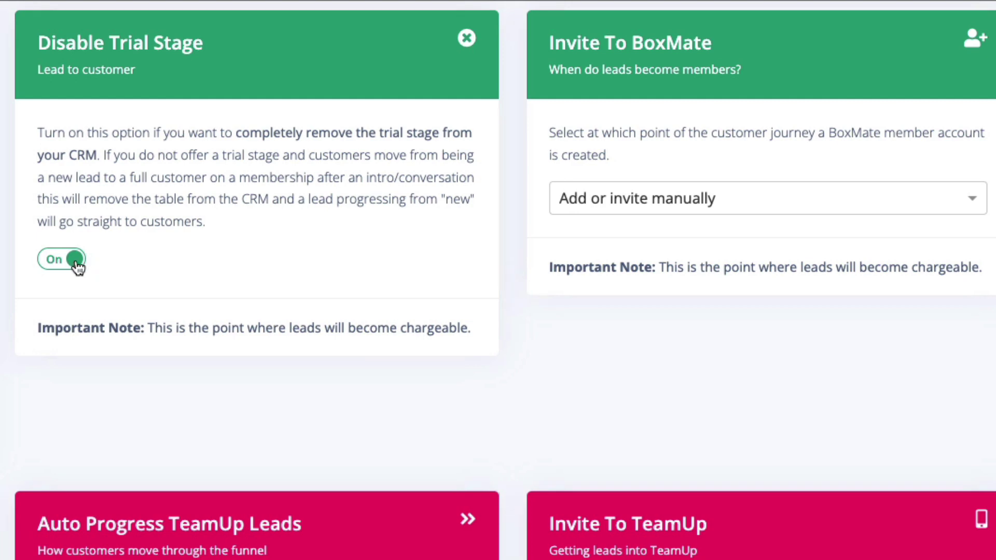
click(78, 267)
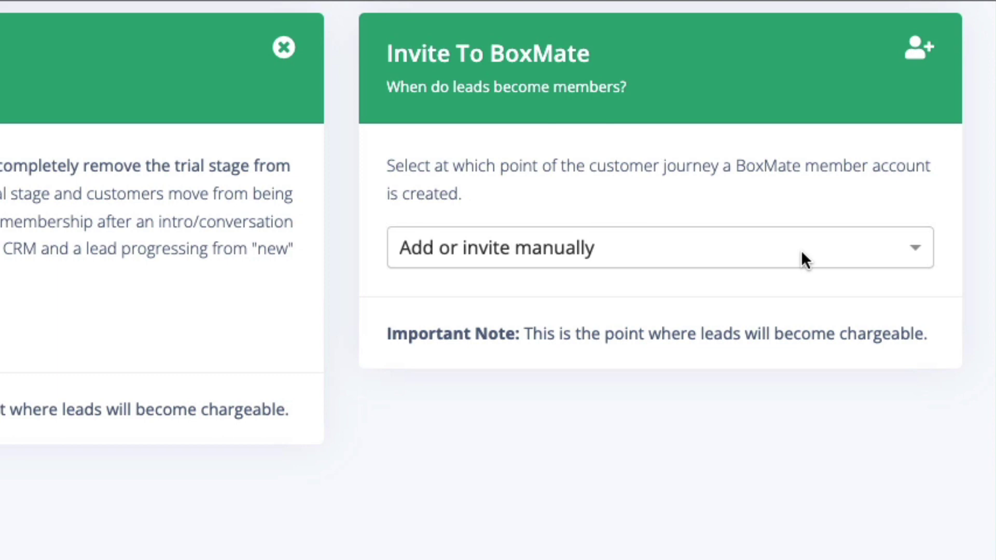
click(803, 258)
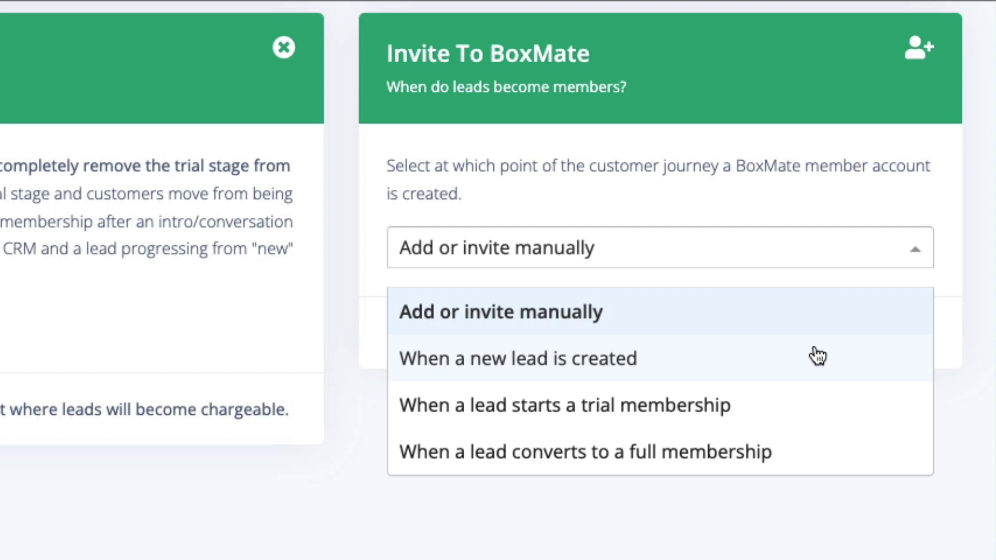
click(796, 419)
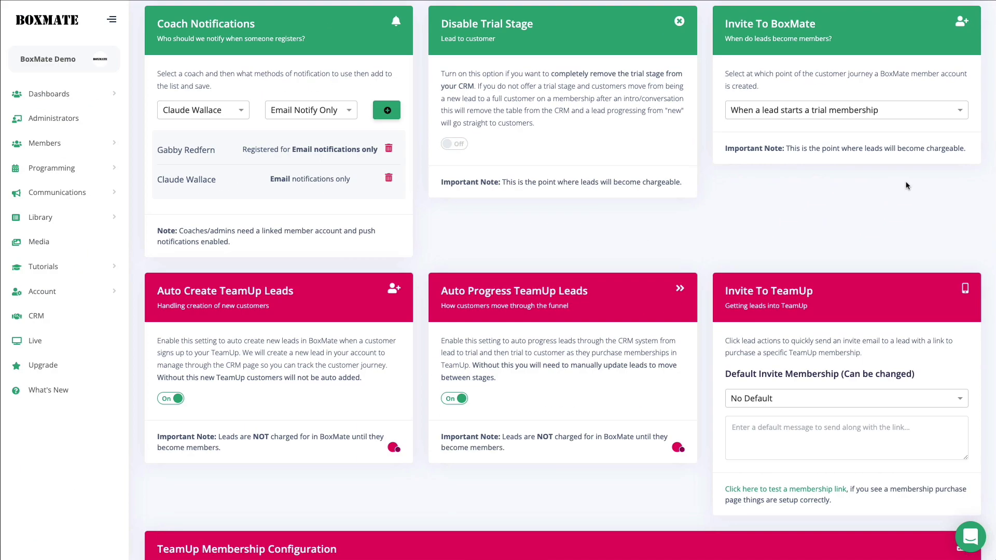
Toggle Auto Create TeamUp Leads and Auto Progress TeamUp Leads off and back on
scroll(907, 185, down, 5)
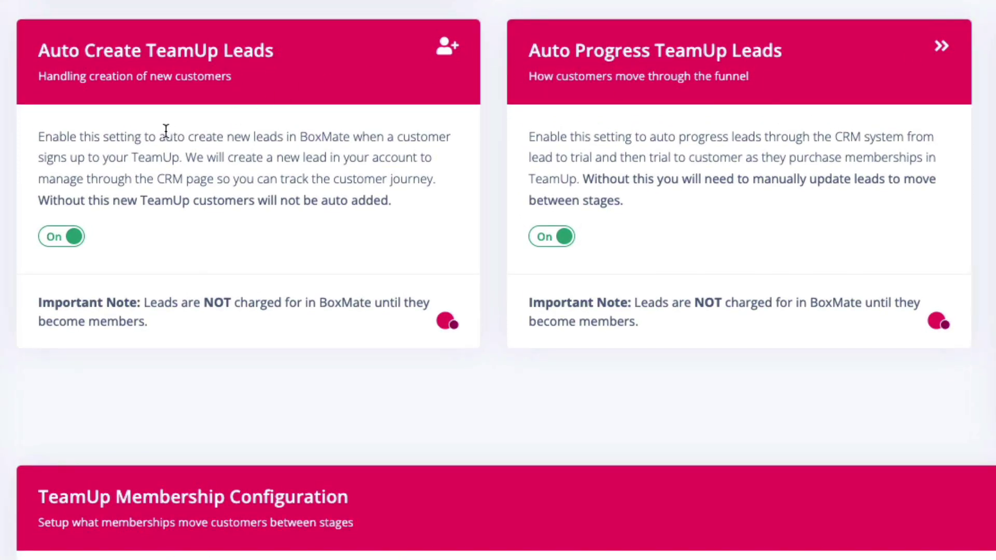
click(73, 239)
click(73, 240)
click(566, 242)
click(566, 242)
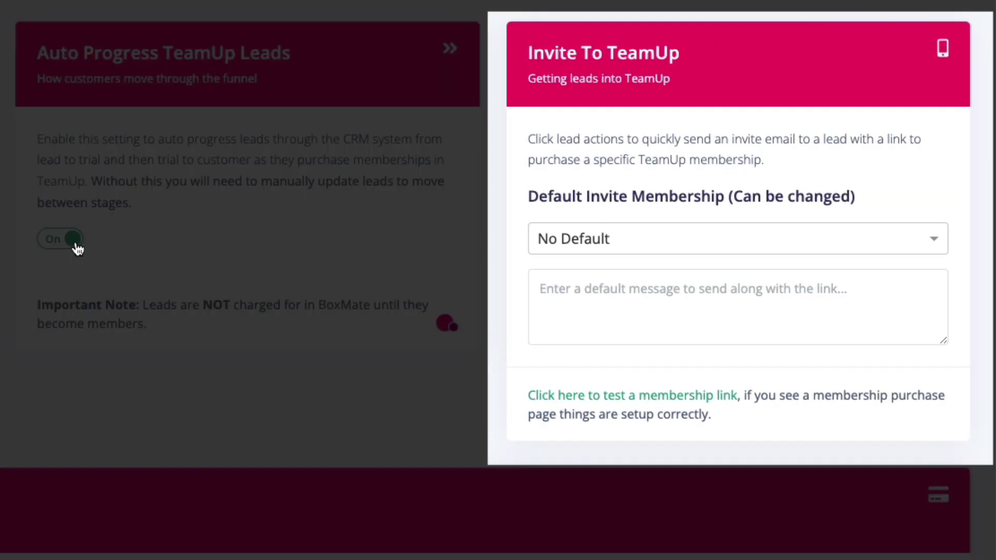
Set Default Invite Membership to CrossFit Lite and write a friendly default message introducing the link to purchase the trial week membership
click(696, 243)
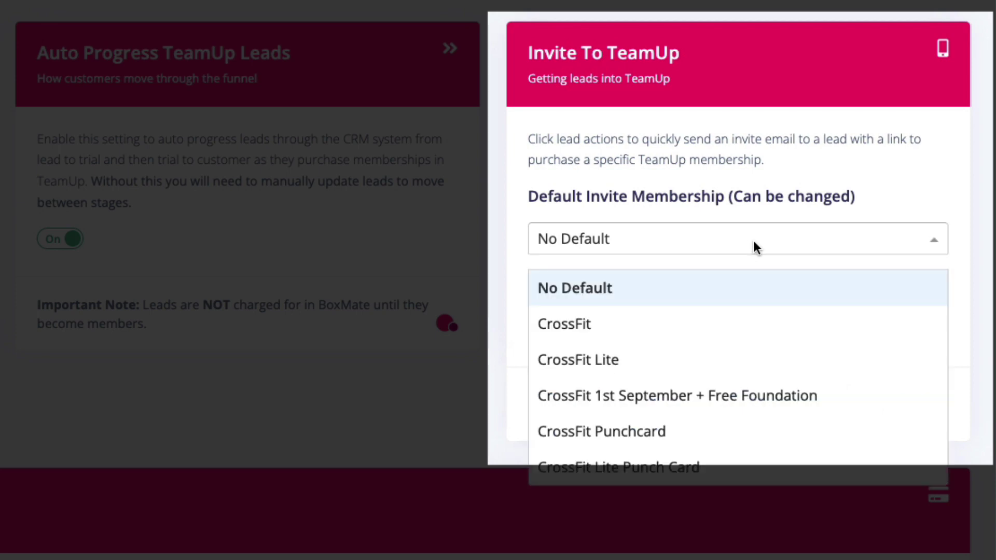
click(726, 354)
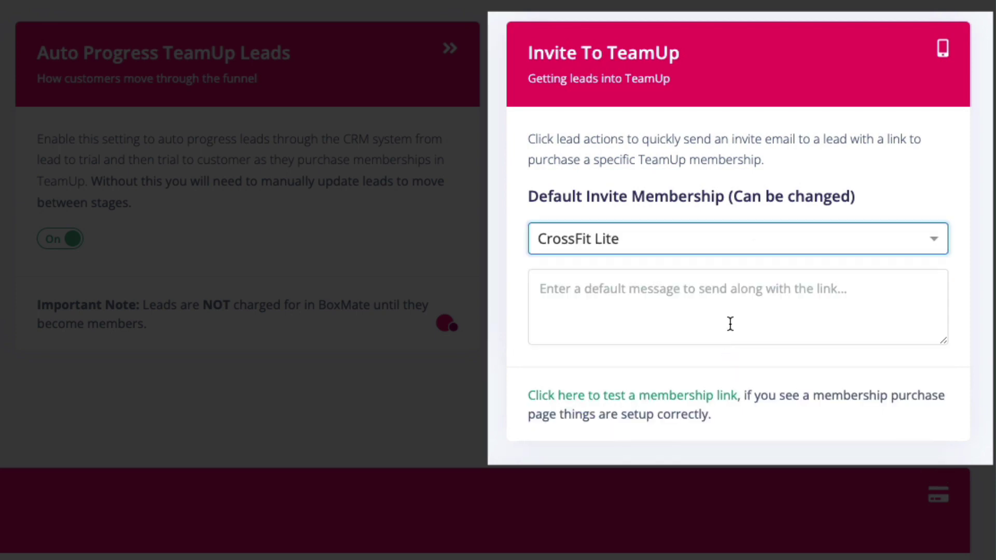
click(729, 285)
text(Hi again! )
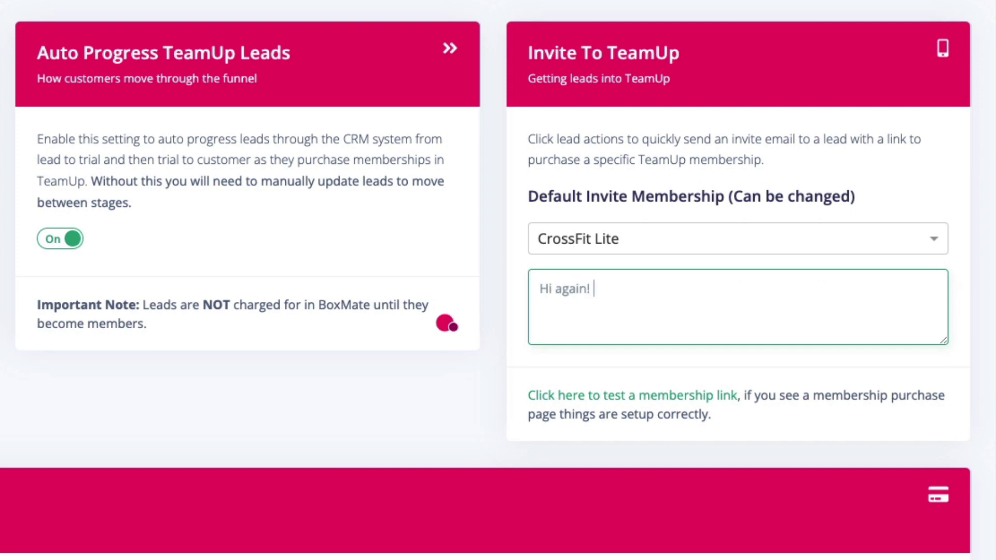
text(Great to chat earlier. As discussed here is the )
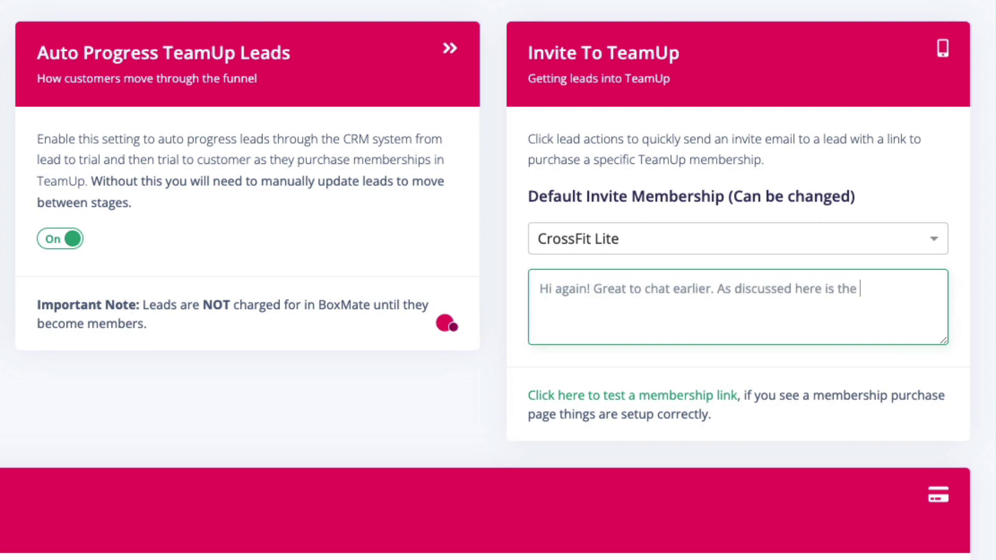
text(link you'll need to purchase the trial week member)
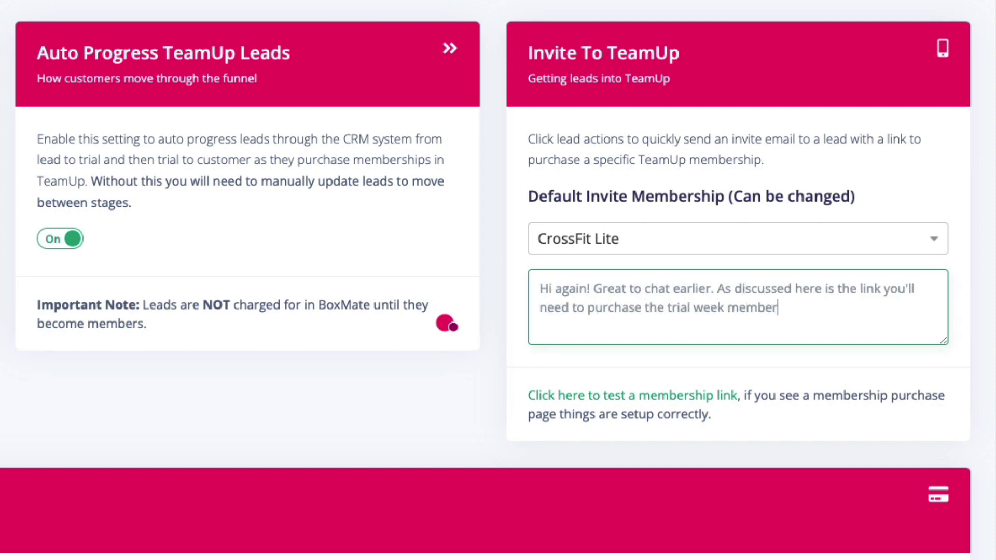
text(ship with us! Let me know if you have any issues. Loo)
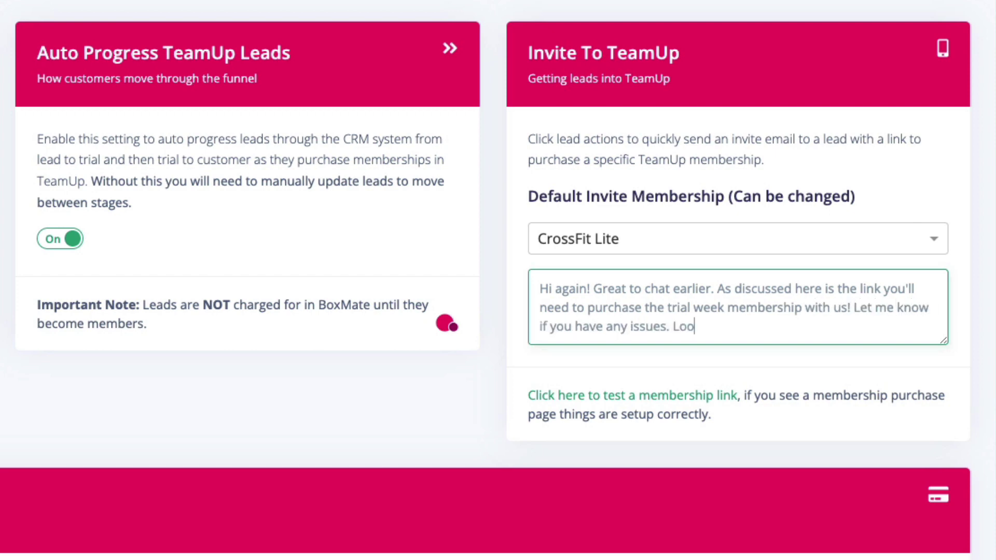
text(king ofrward to seeing you in the gym soon!)
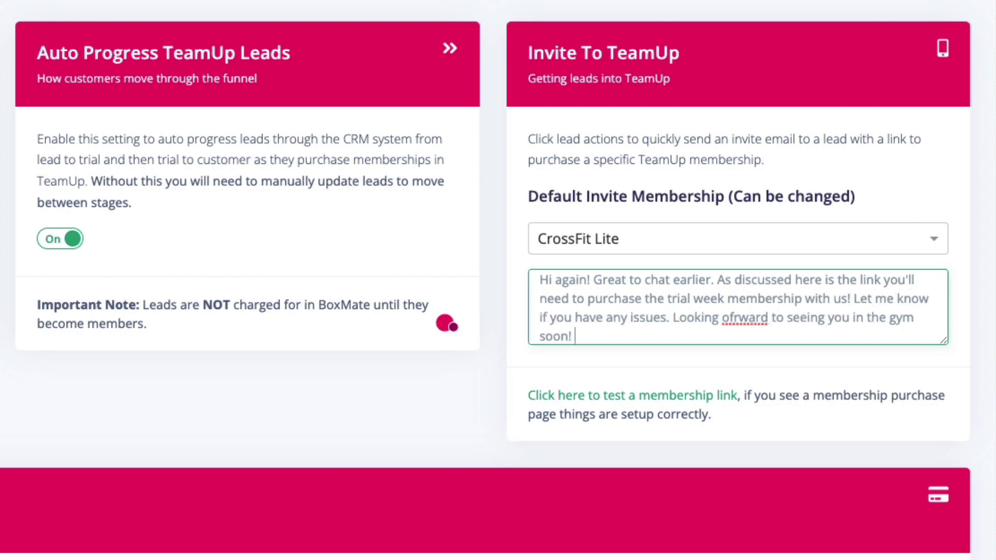
Correct the misspelled word in the default TeamUp invite message to "forward"
scroll(847, 287, up, 1)
click(733, 327)
key(BackSpace)
key(BackSpace)
text(fo)
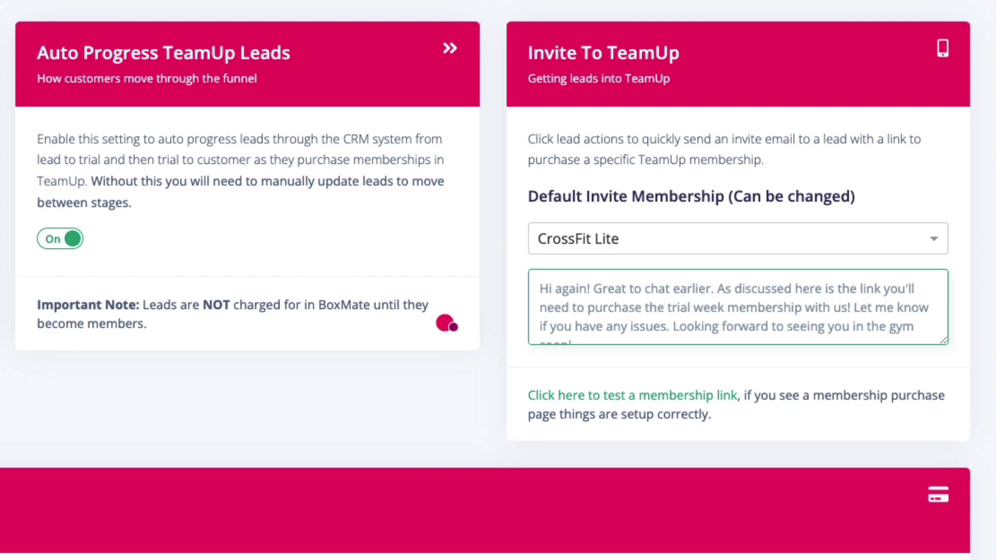
scroll(807, 337, down, 1)
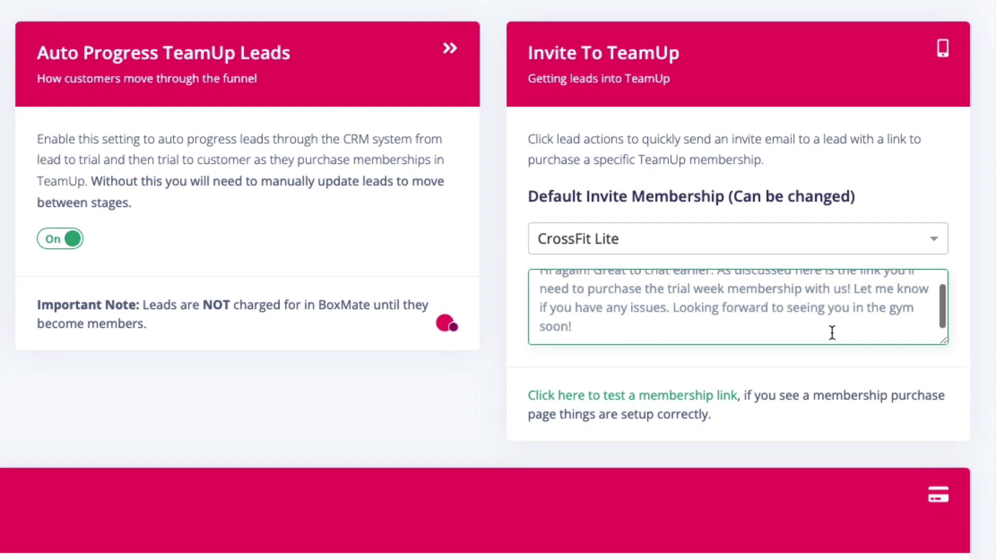
click(445, 416)
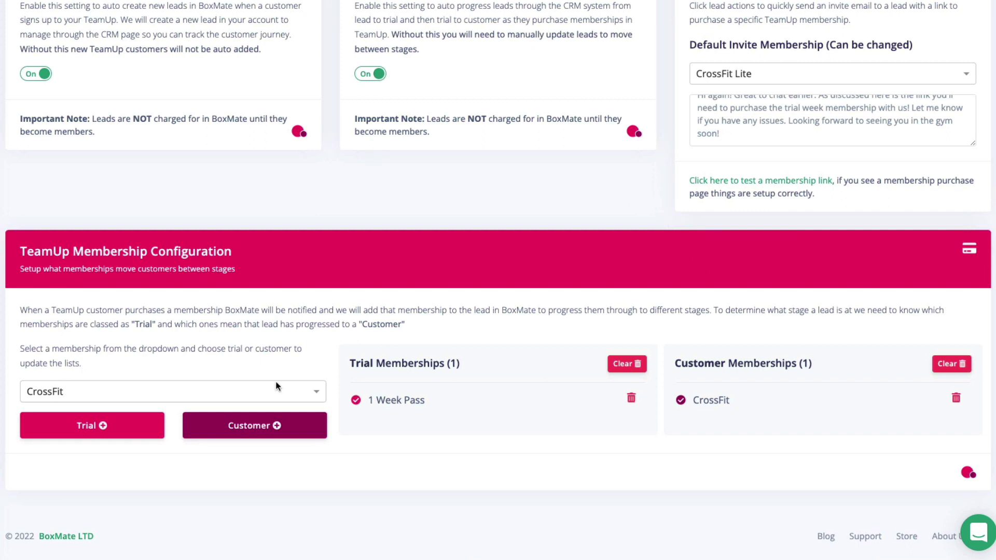
Add CrossFit Lite Punch Card to the Customer Memberships in TeamUp Membership Configuration
click(304, 393)
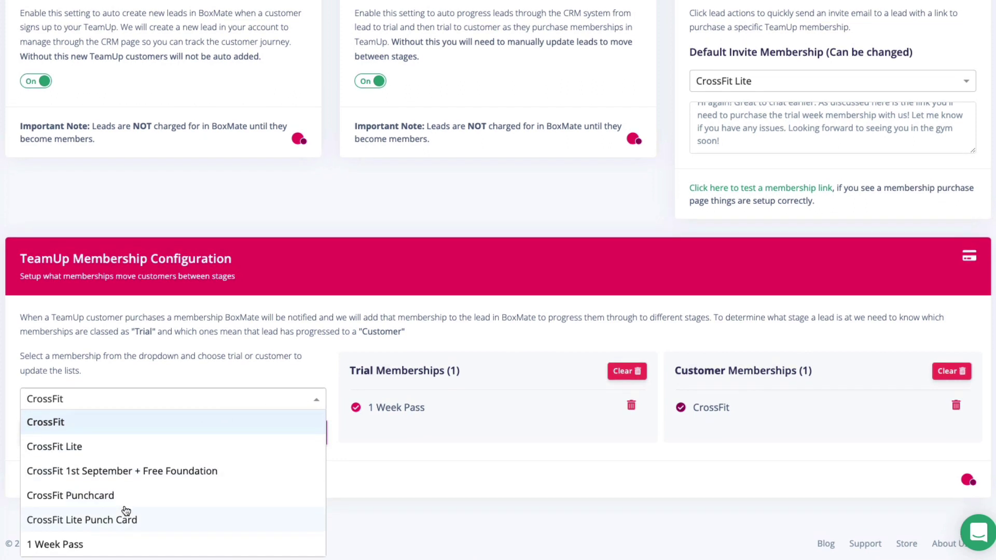
click(125, 511)
scroll(123, 514, down, 1)
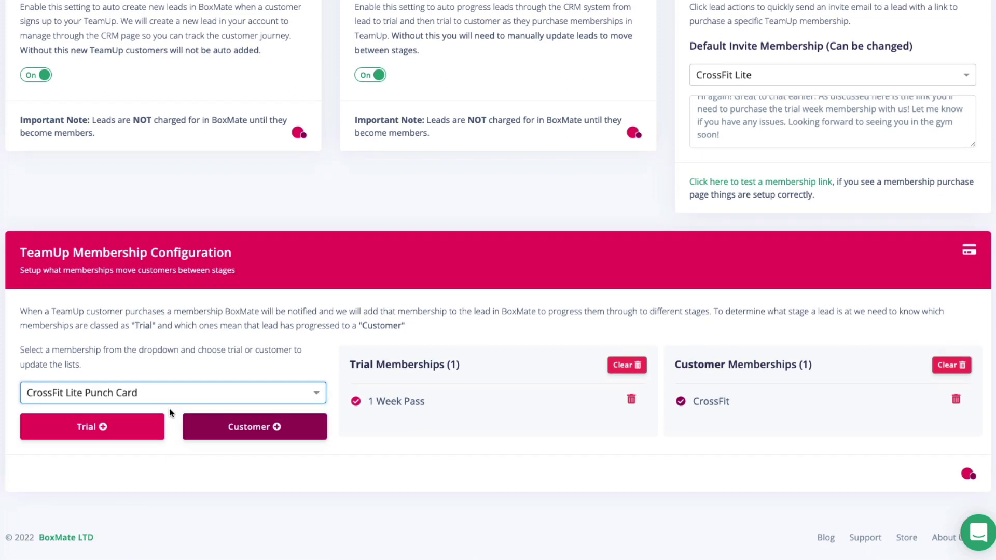
click(235, 429)
Add CrossFit 1st September + Free Foundation to the Trial Memberships in TeamUp Membership Configuration
click(241, 397)
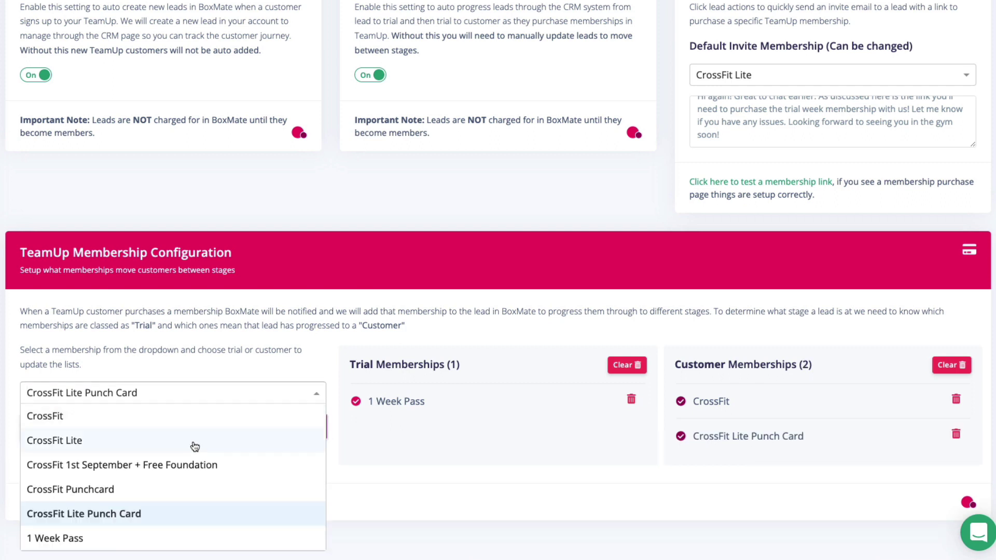
click(195, 465)
click(92, 426)
scroll(575, 482, down, 1)
scroll(575, 481, up, 1)
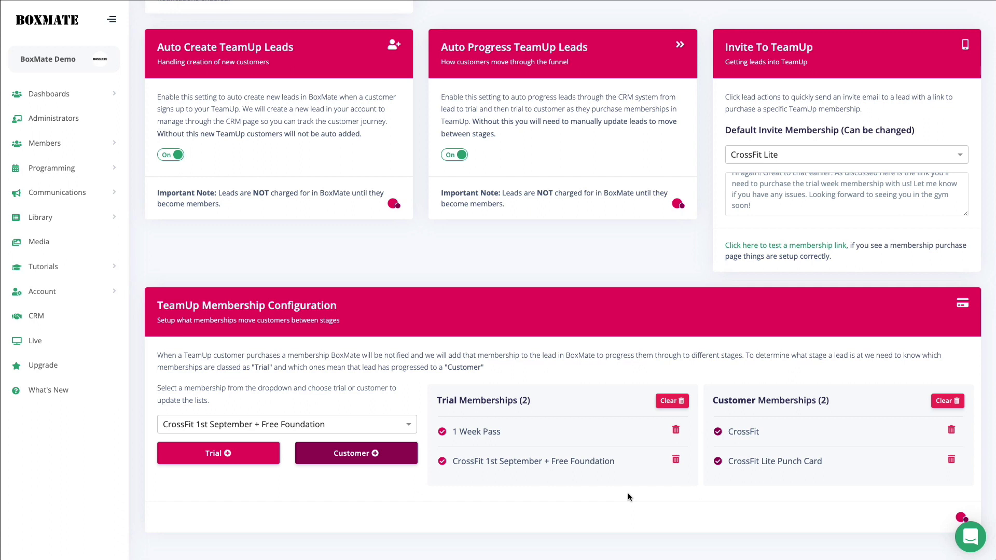
Save the CRM configuration and return to the CRM Lead Manager
scroll(631, 496, up, 10)
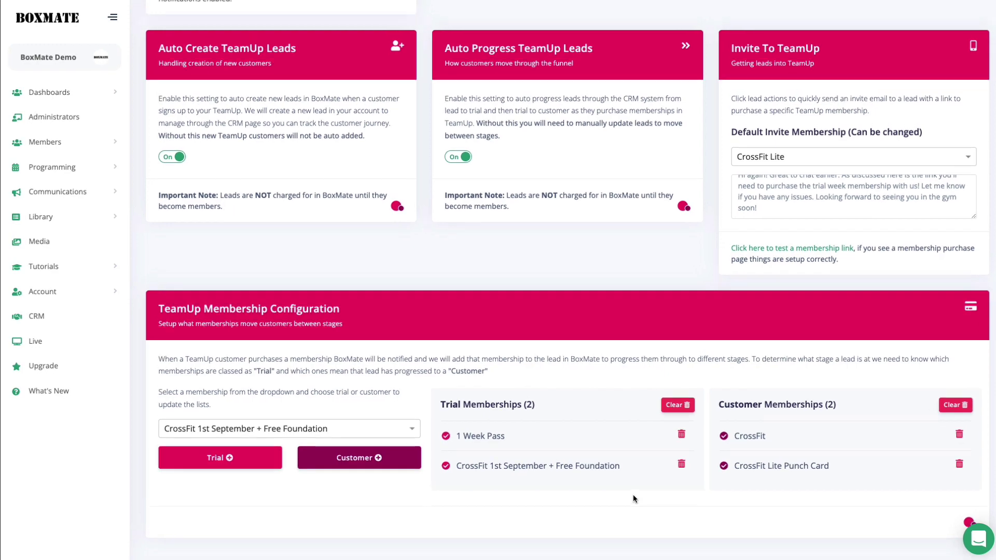
scroll(633, 496, up, 6)
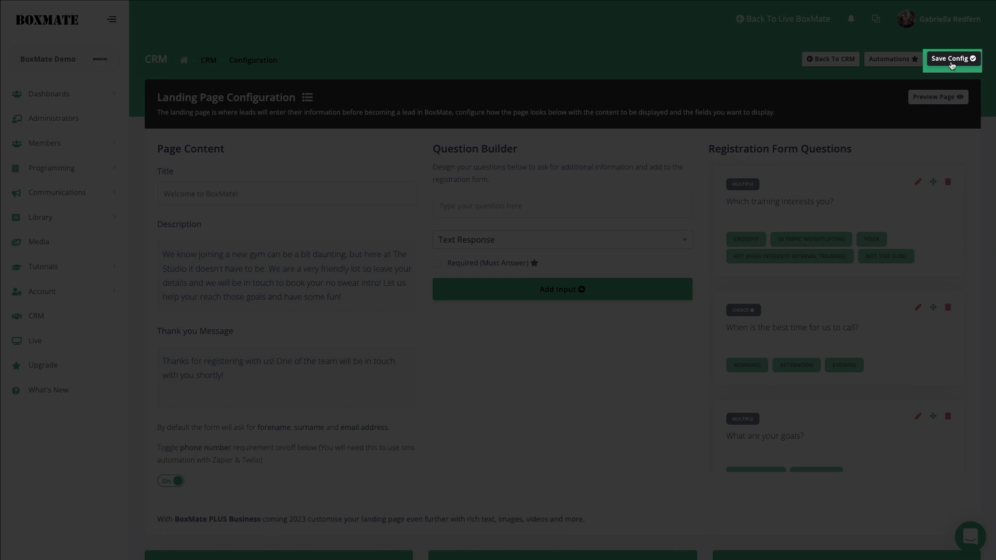
click(952, 64)
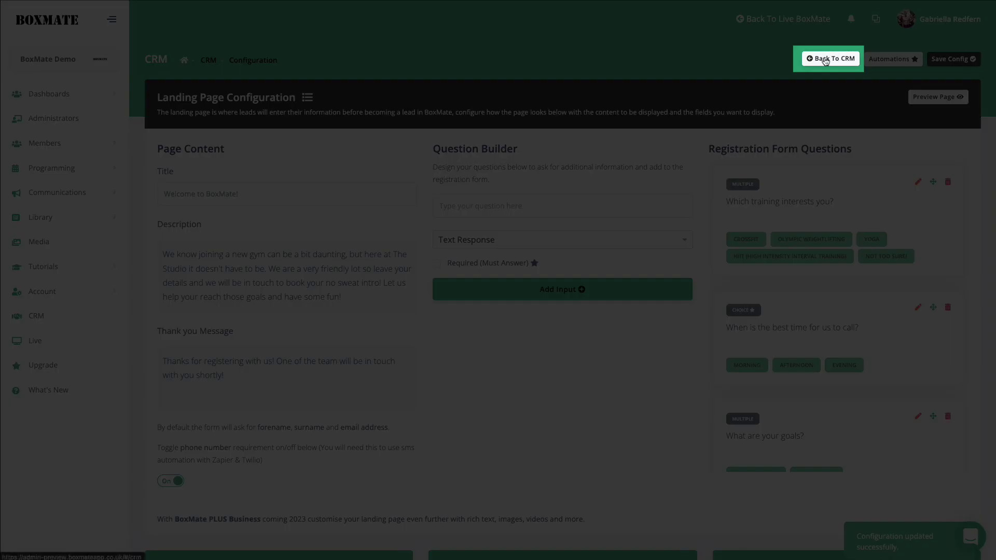
click(827, 60)
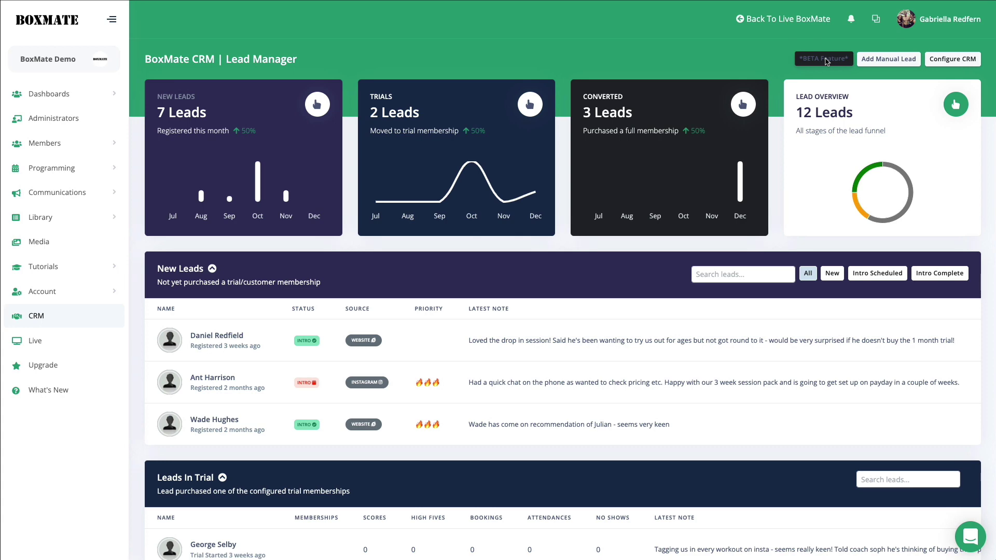
click(827, 60)
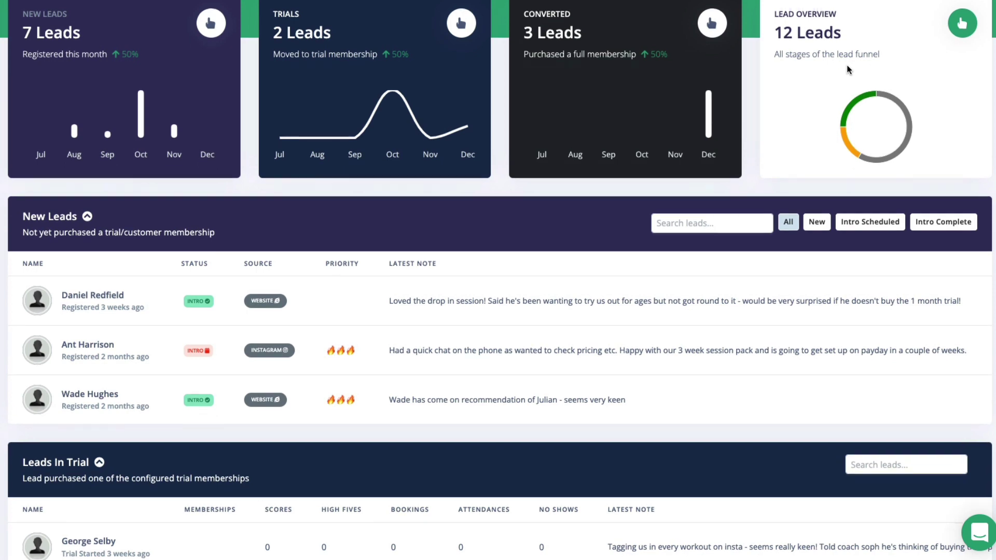
View the Add New Lead form for manual leads and close it without adding a lead
scroll(859, 182, down, 1)
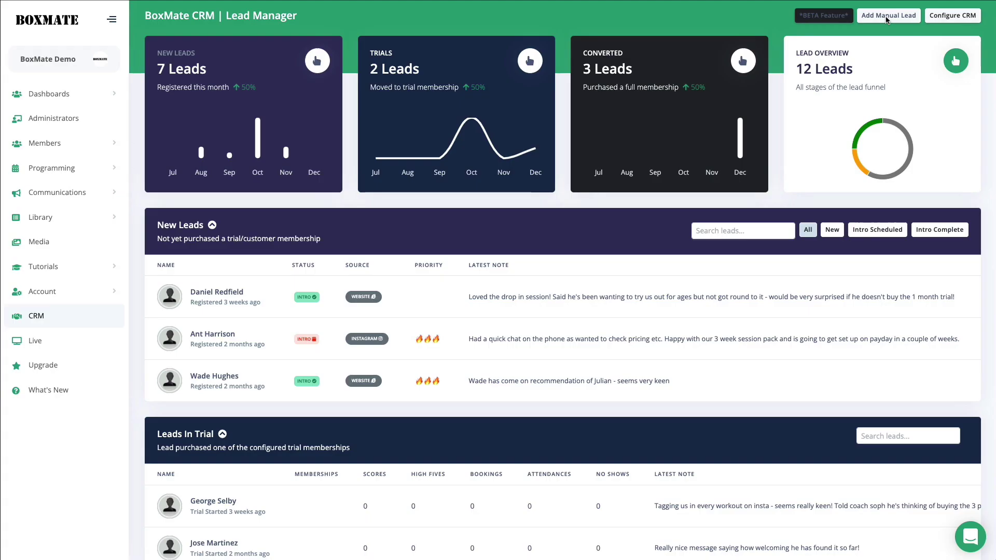
click(890, 17)
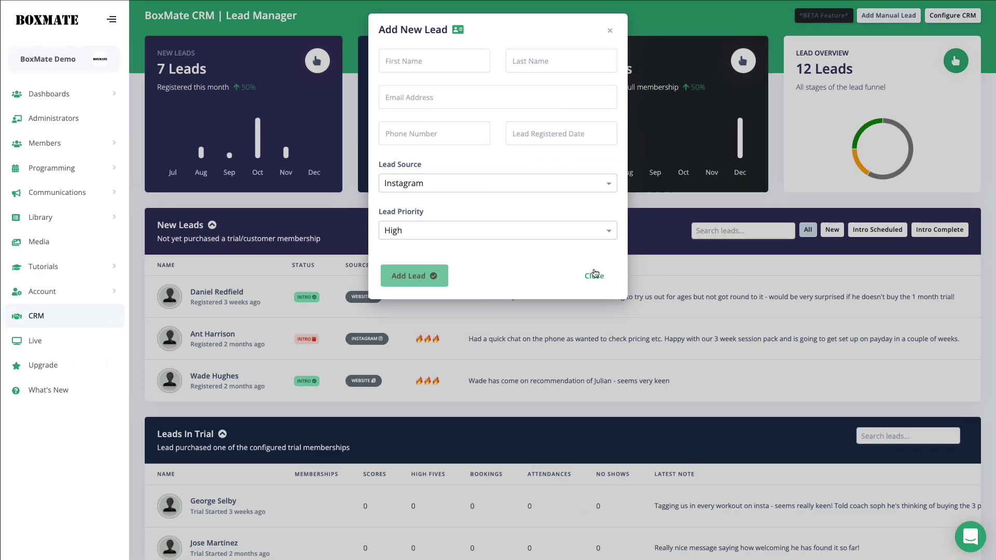
click(653, 433)
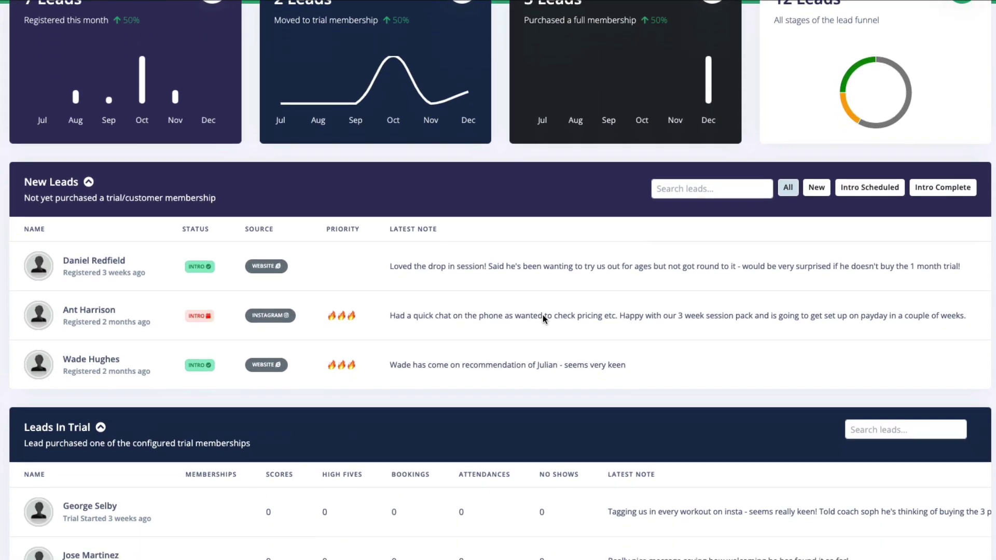
Open the Instagram-sourced lead in New Leads and view its registration information and customer journey
scroll(542, 315, down, 3)
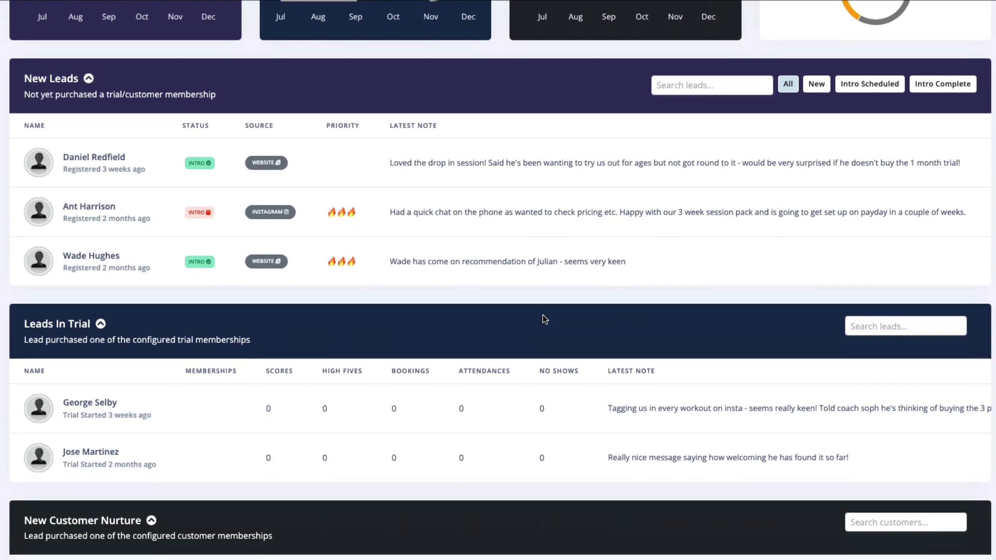
click(532, 150)
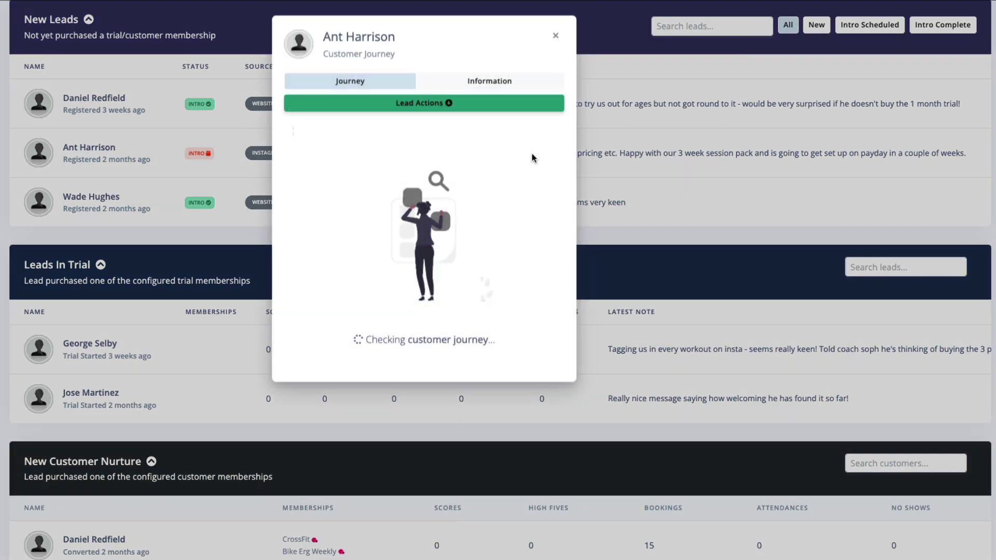
click(512, 83)
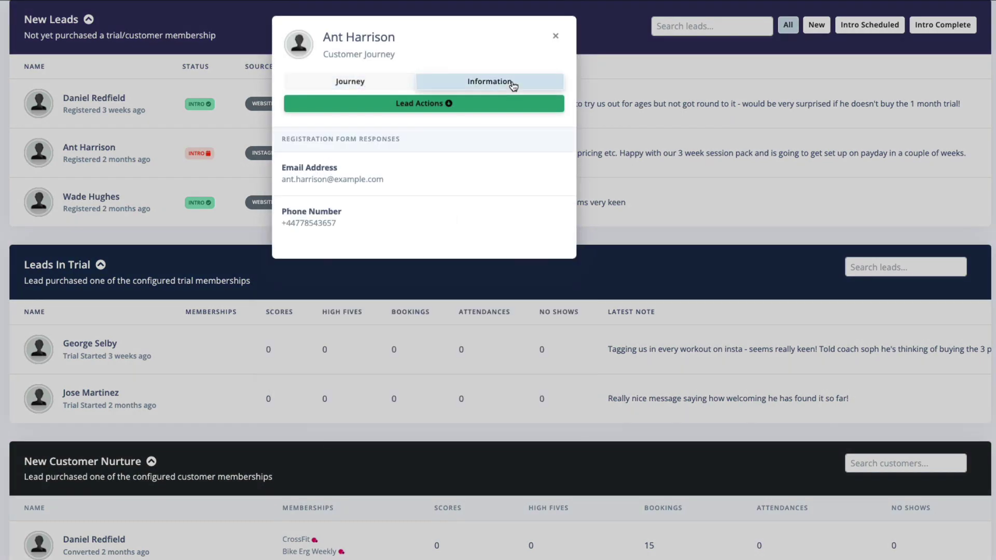
click(349, 81)
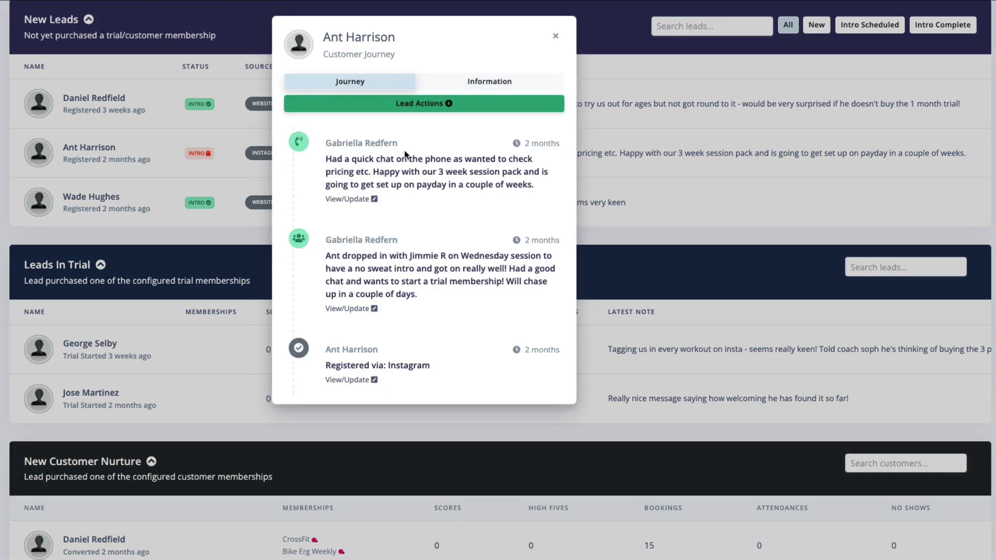
Start an Add Note/Interaction entry of type Instagram for the lead and close it without adding the note
click(467, 107)
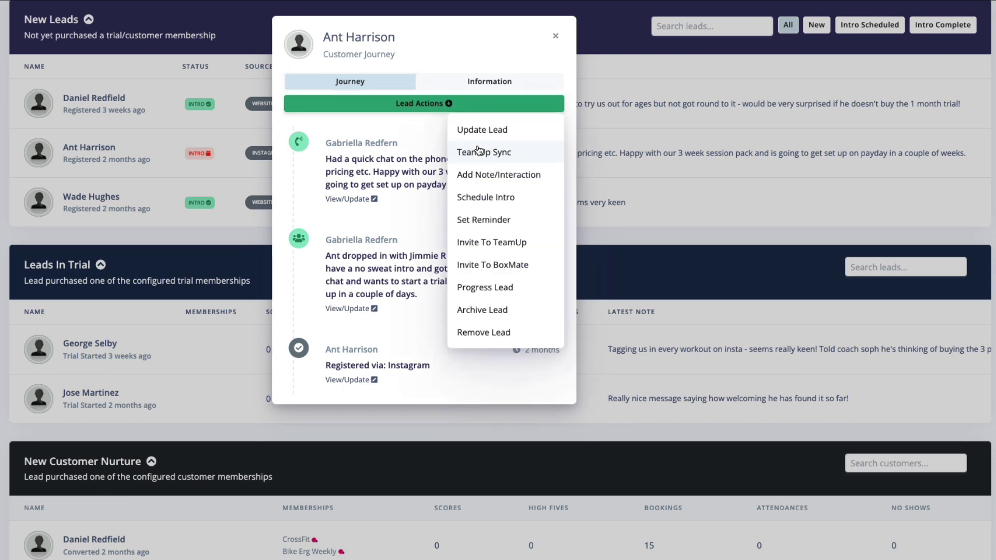
click(484, 179)
click(433, 134)
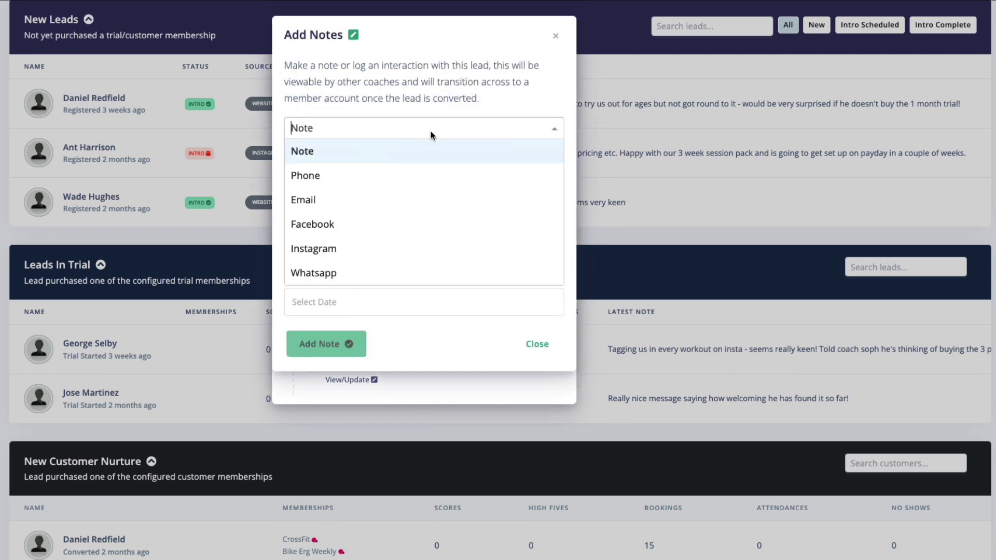
click(400, 249)
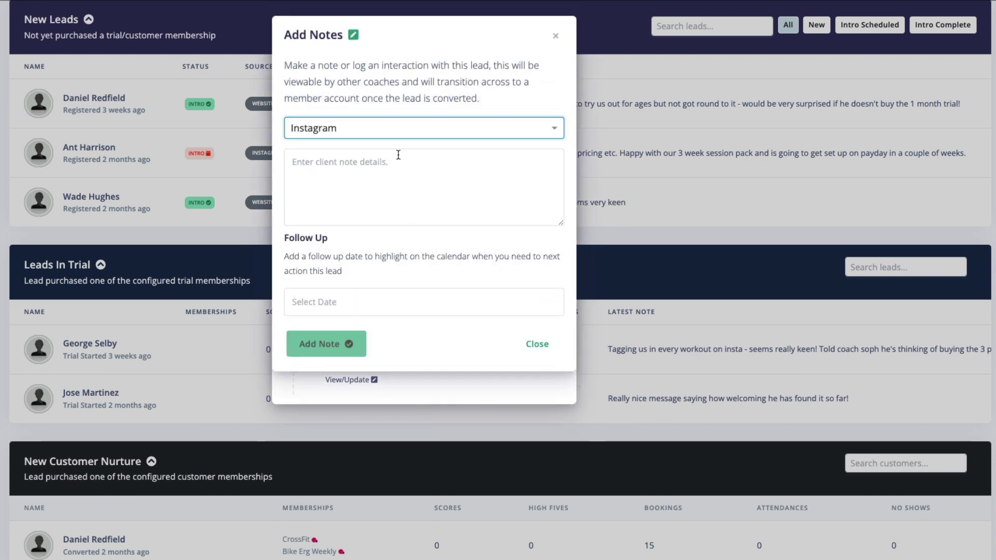
click(537, 343)
Fill in a Schedule Intro for the lead on 2022-12-15 at 13:12, and close it and the lead's details without scheduling
click(465, 106)
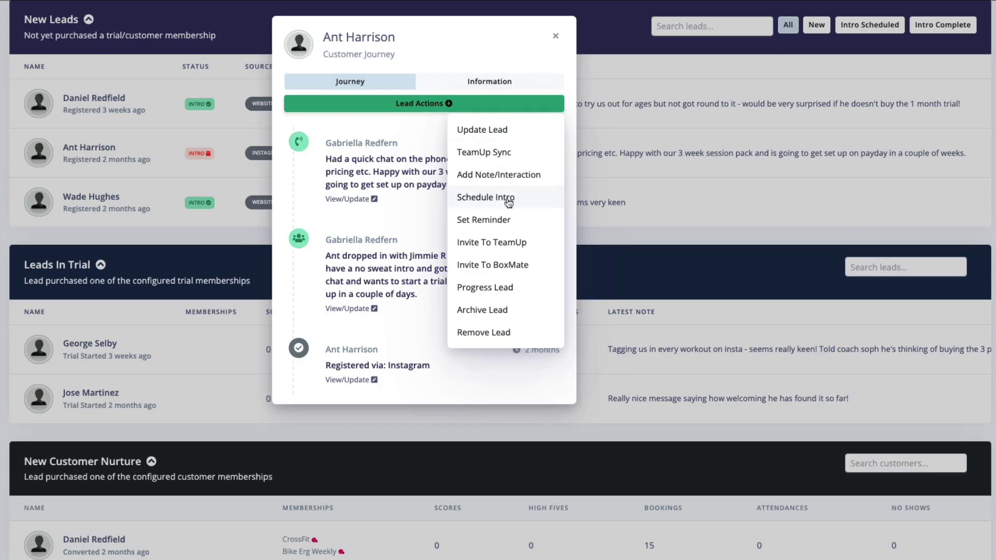
click(509, 202)
click(371, 98)
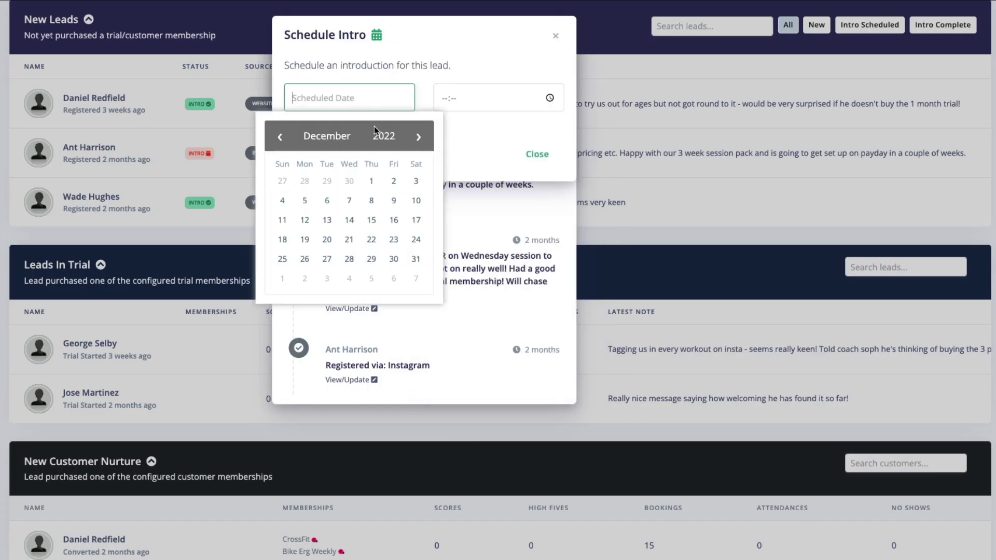
click(375, 220)
click(445, 98)
click(549, 99)
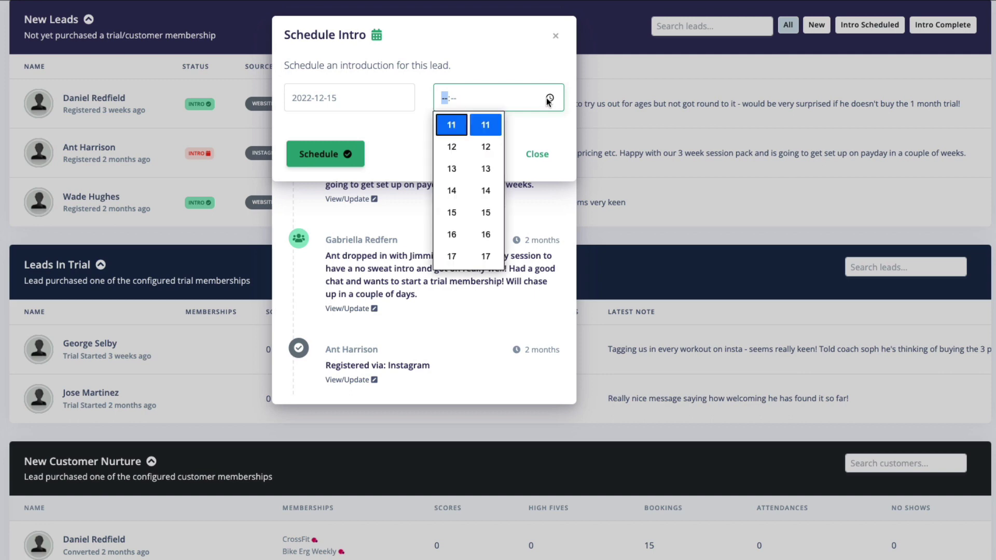
click(451, 169)
click(486, 147)
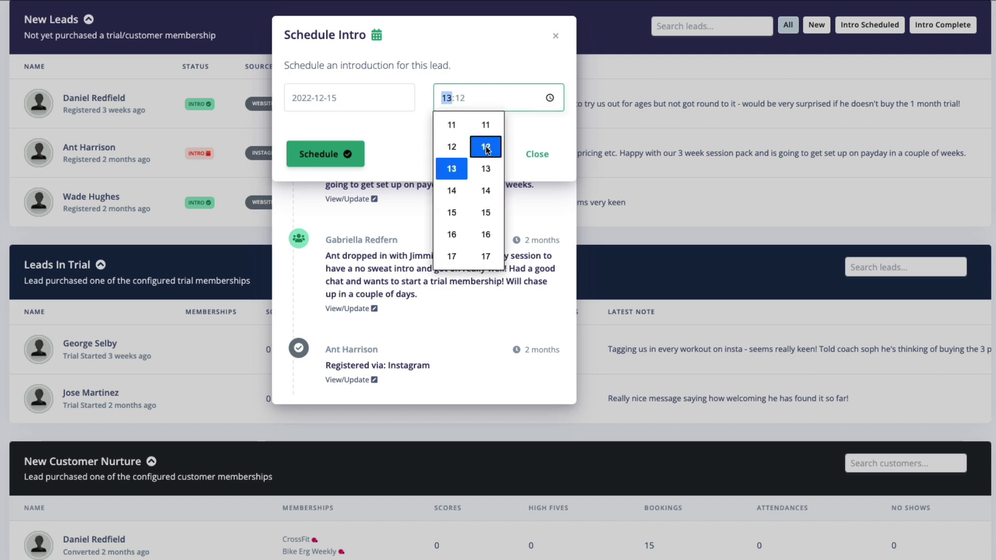
click(536, 155)
click(553, 38)
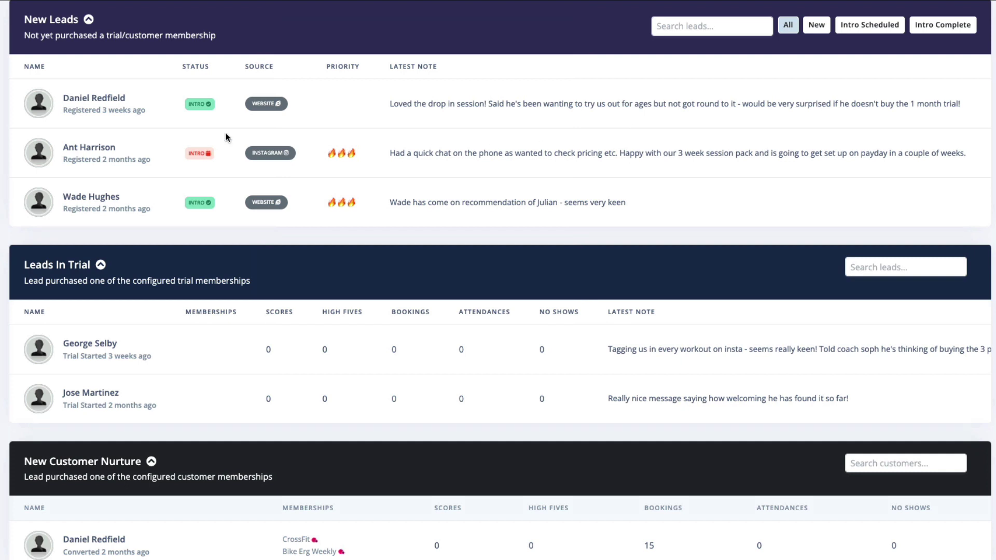
Check the intro dates and times behind the status badges in the New Leads list
mouse_move(209, 205)
mouse_move(209, 155)
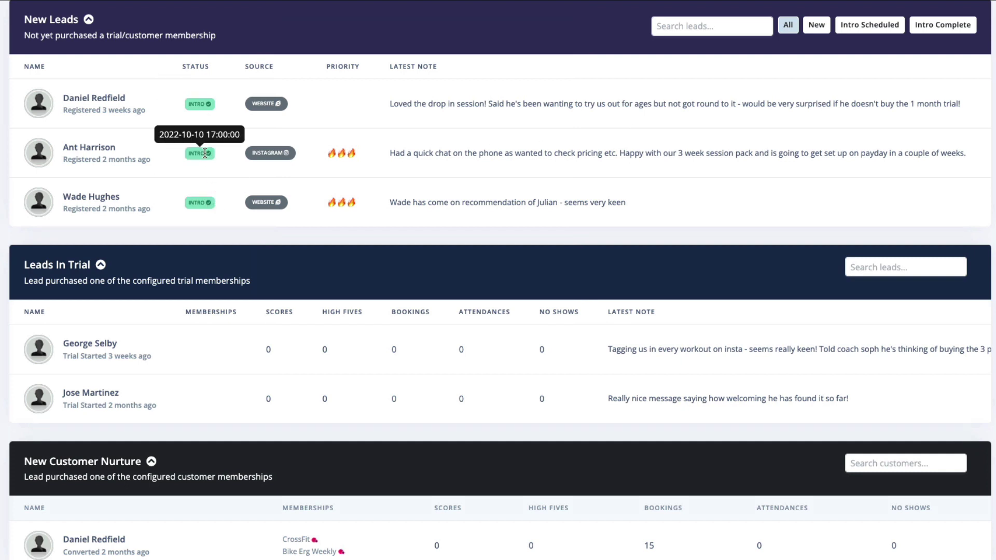
Open the lead with the recommendation note in New Leads and start an Invite To TeamUp for them
mouse_move(395, 157)
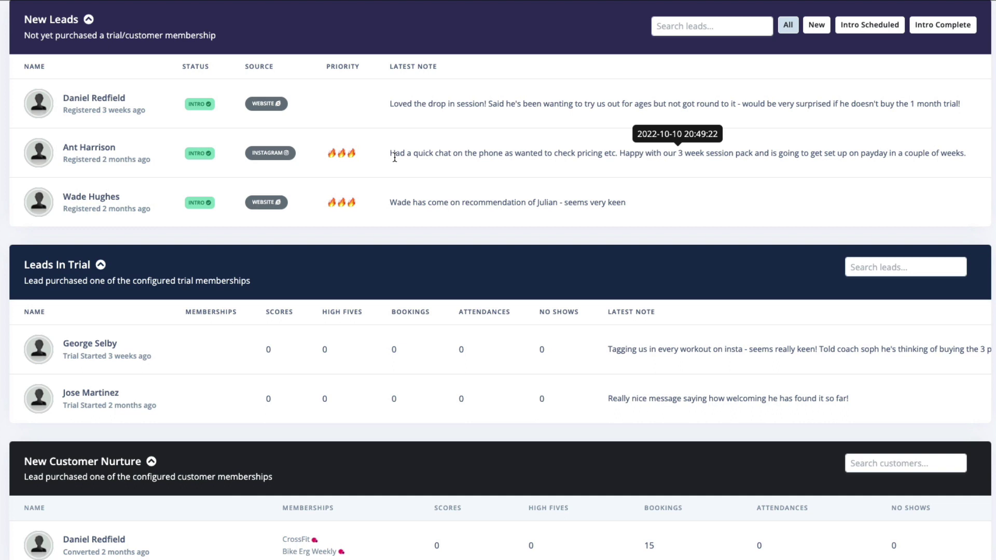
click(447, 202)
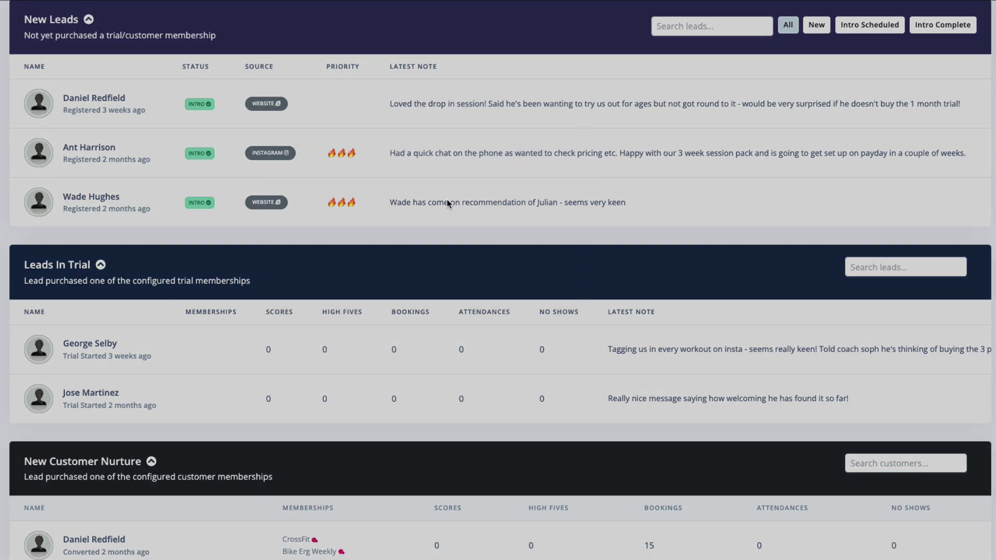
click(468, 105)
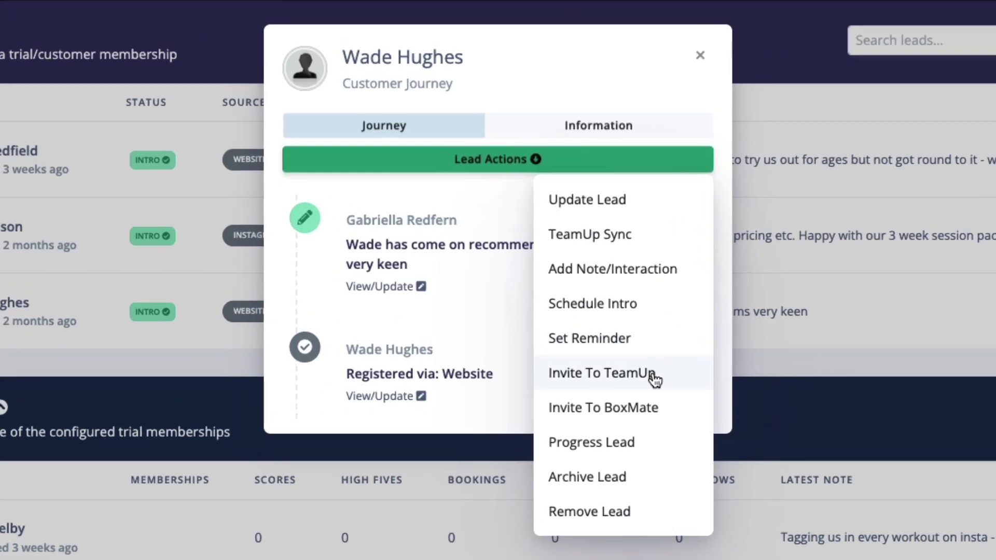
click(654, 376)
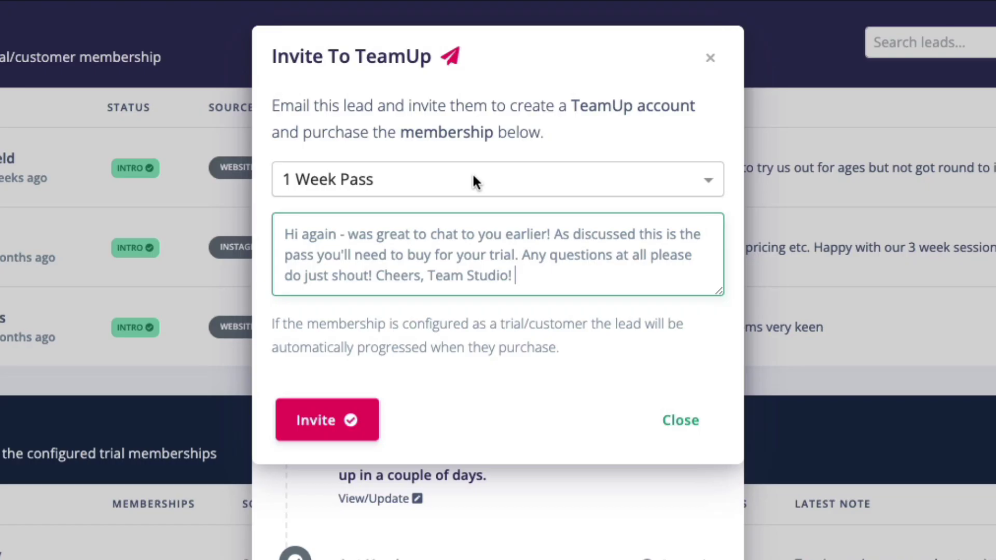
Look through the memberships available for the TeamUp invite, keeping 1 Week Pass selected
click(472, 175)
scroll(444, 249, down, 3)
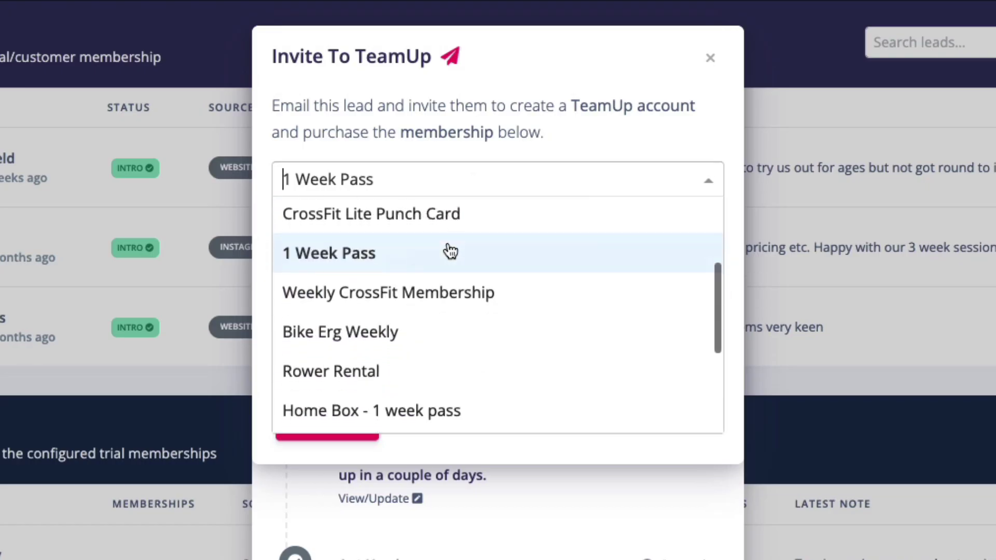
scroll(450, 251, up, 3)
click(574, 462)
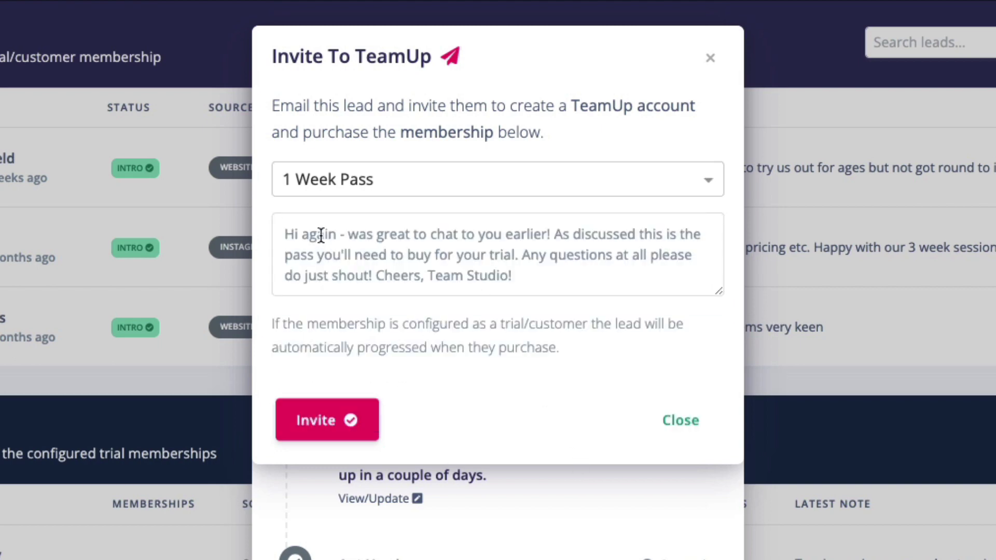
Add the lead's first name after "Hi again" in the message, submit the 1 Week Pass invite, and close the lead's details
click(335, 234)
text(Lau)
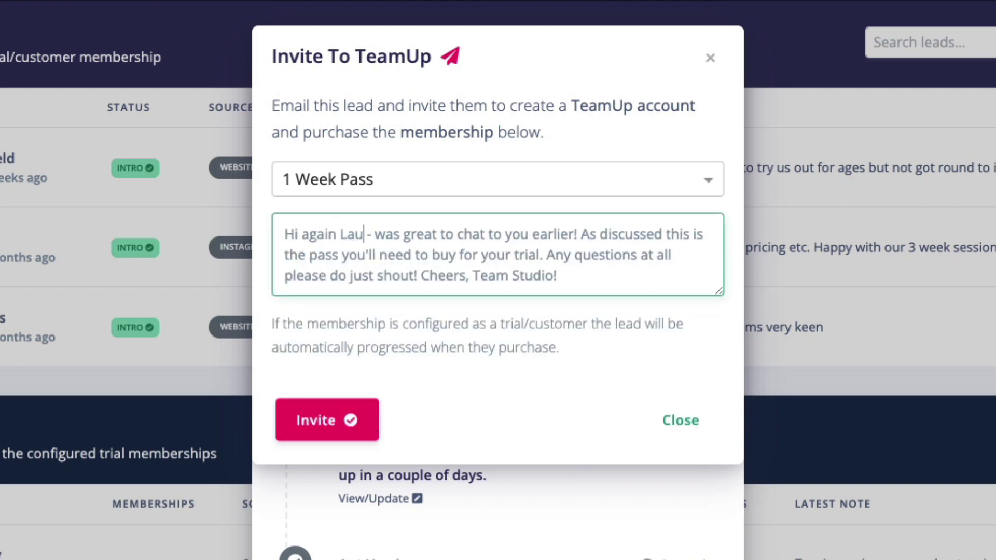
key(BackSpace)
key(BackSpace)
key(BackSpace)
text(Ant)
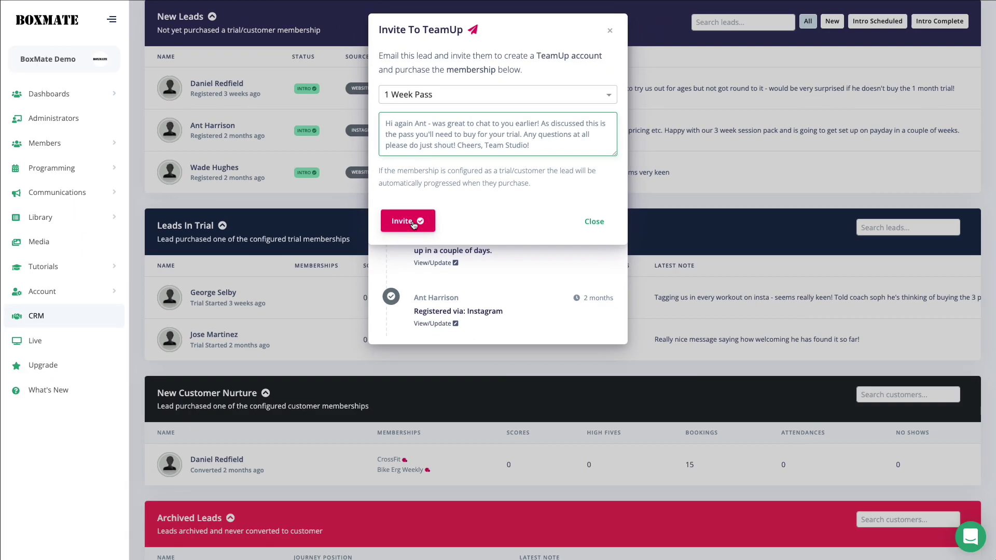
click(338, 422)
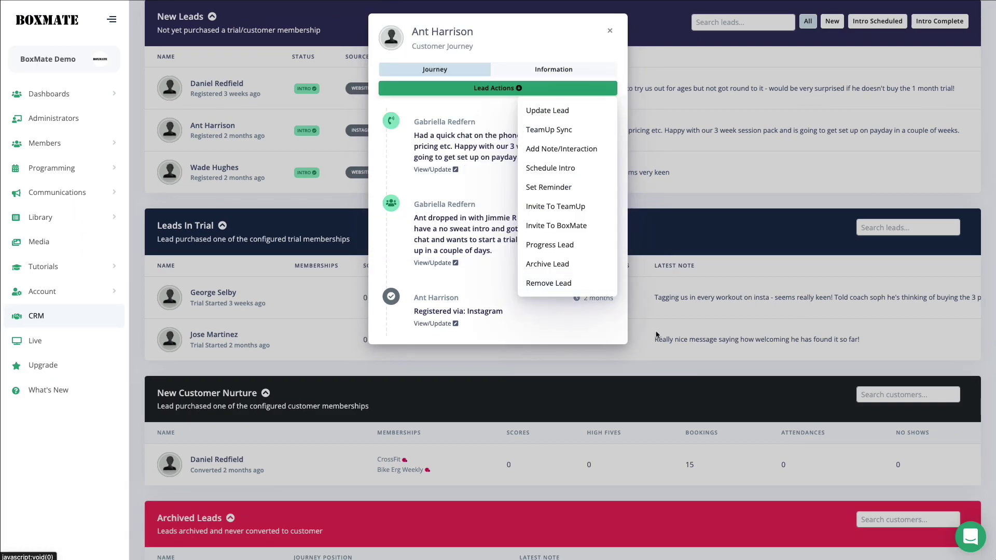
click(646, 336)
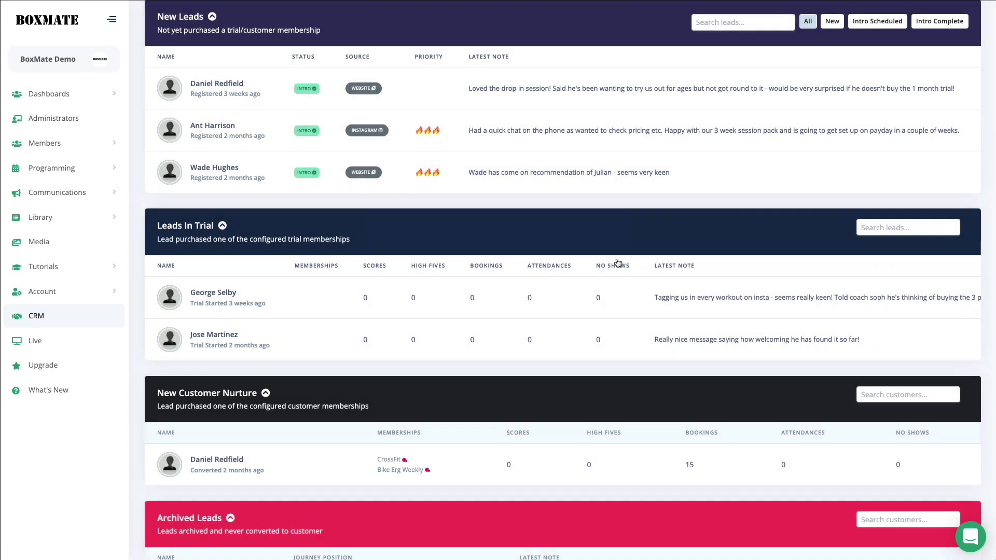
View the Instagram-sourced lead's actions, and examine the Archived Leads and Campaigns & Sources sections of the Lead Manager
scroll(617, 262, down, 4)
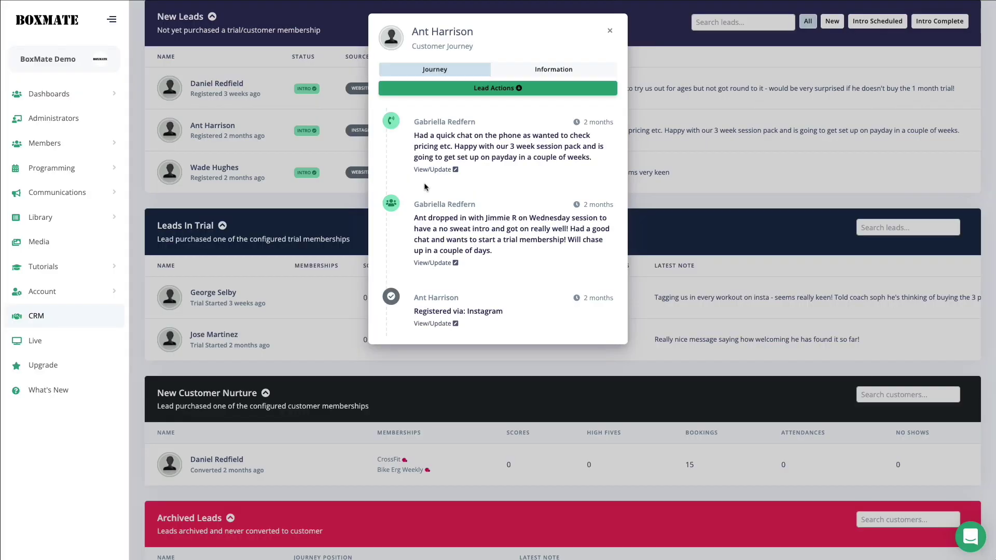
click(512, 95)
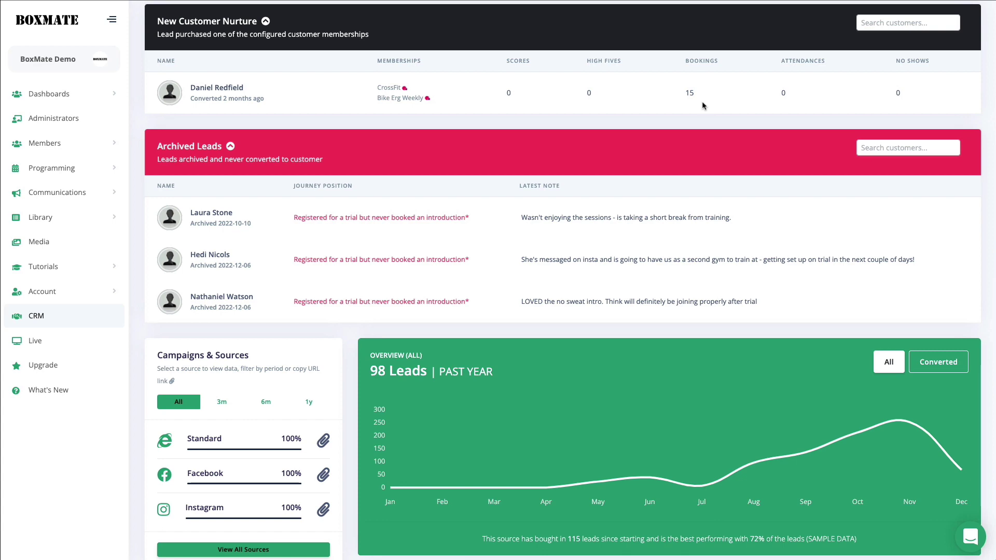
scroll(702, 101, down, 2)
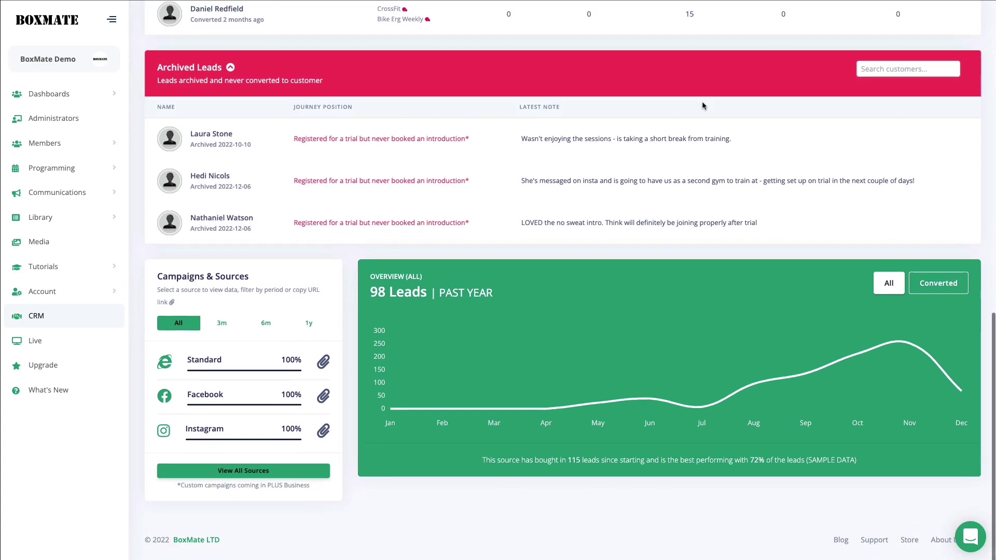